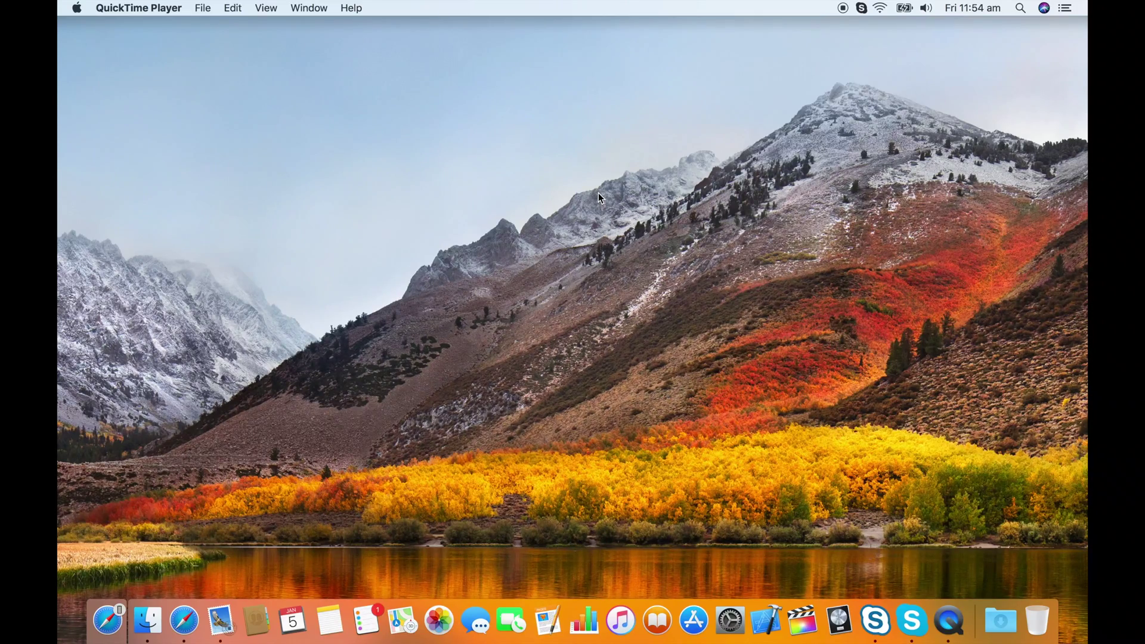
# Open libretro.com in Safari and go to the site's forum
pyautogui.click(183, 621)
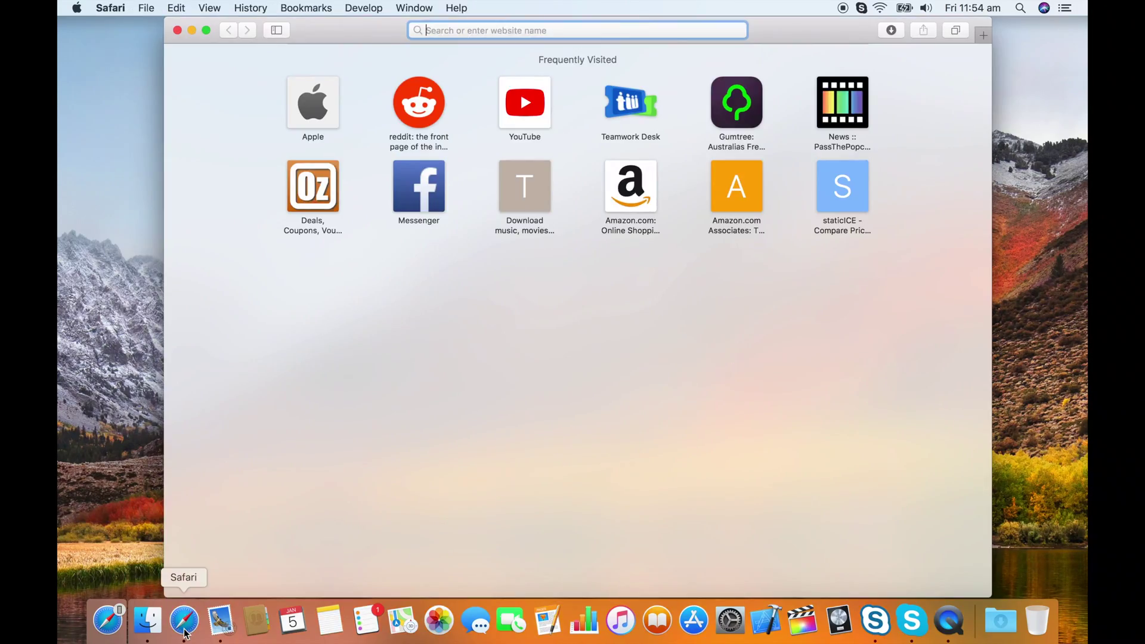
pyautogui.write('libretro.com')
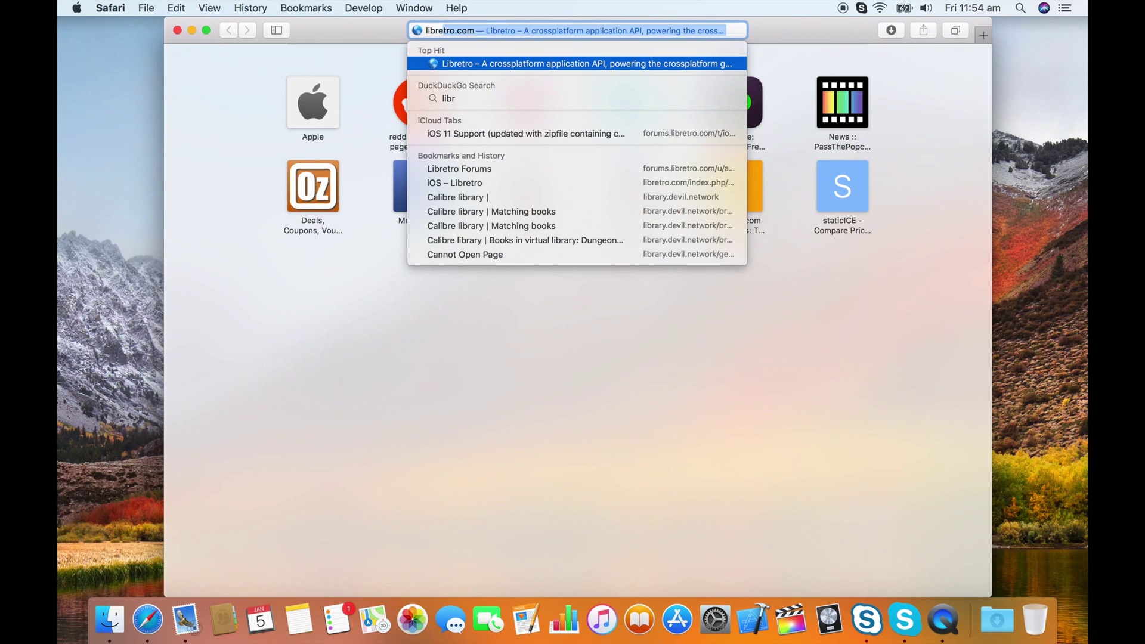
pyautogui.press('Return')
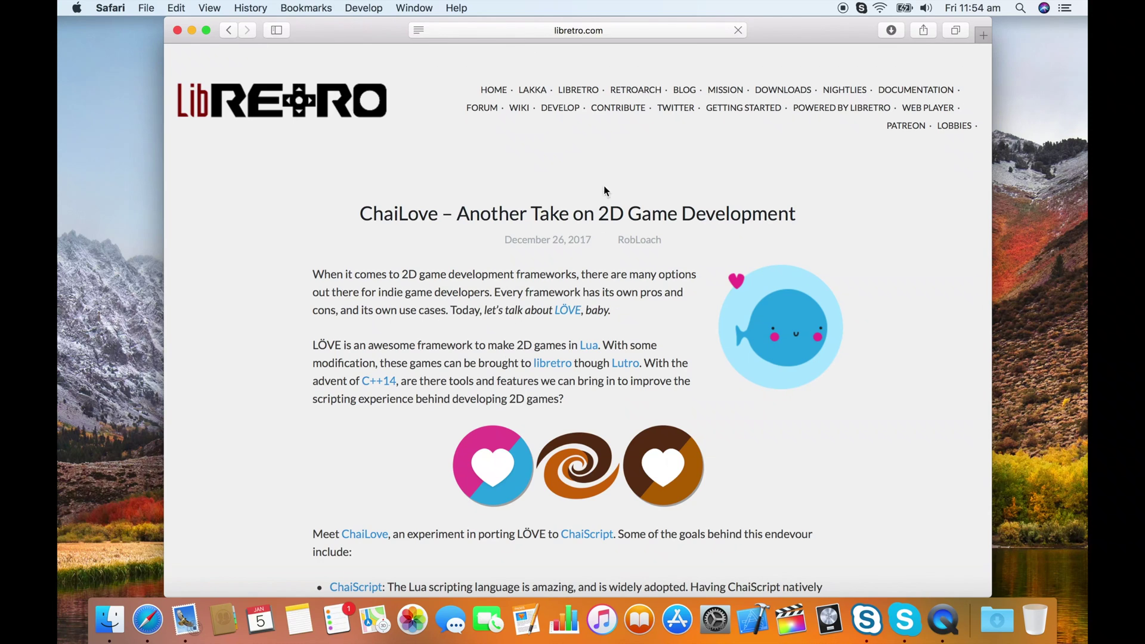
pyautogui.click(481, 107)
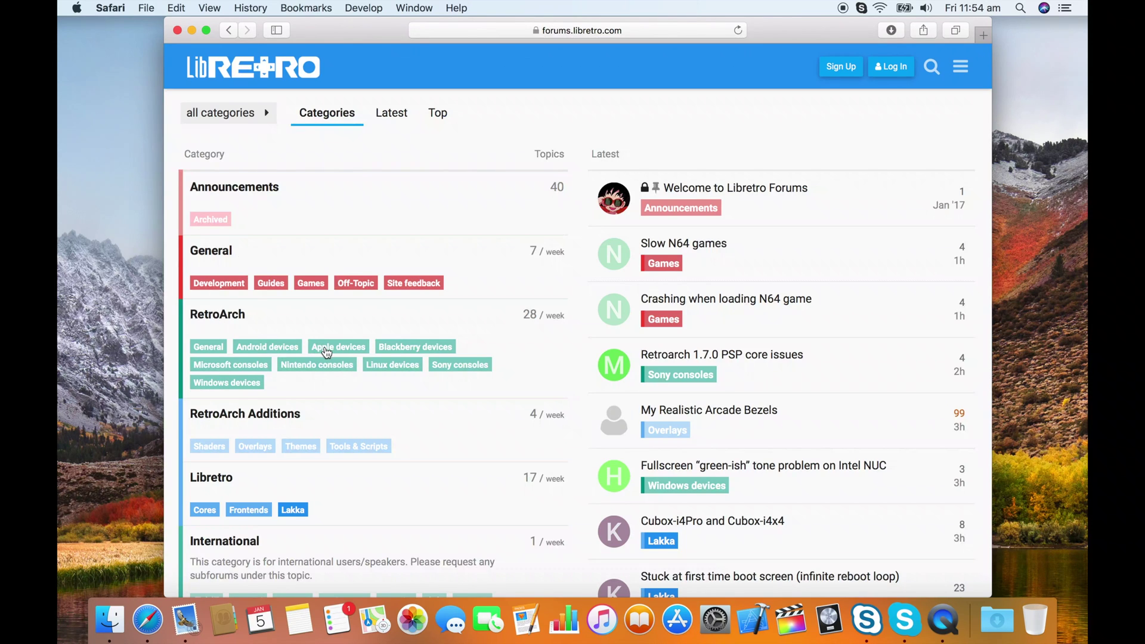
# Open the topic "iOS 11 Support (updated with zipfile containing cores)" in the RetroArch Apple devices category
pyautogui.click(324, 347)
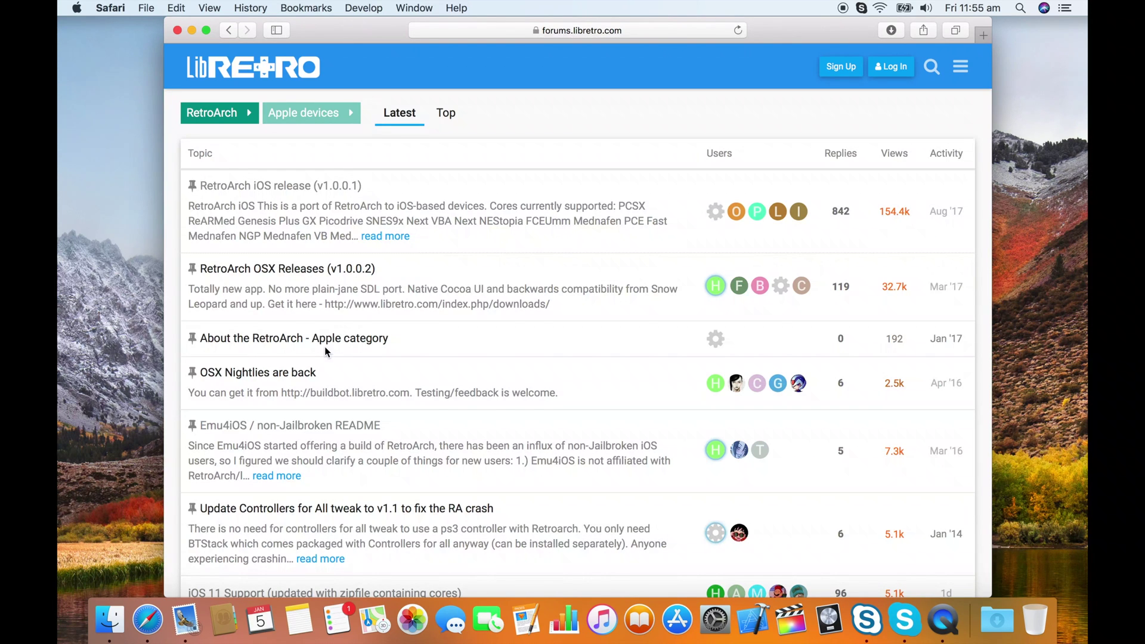
pyautogui.scroll(-5, 325, 347)
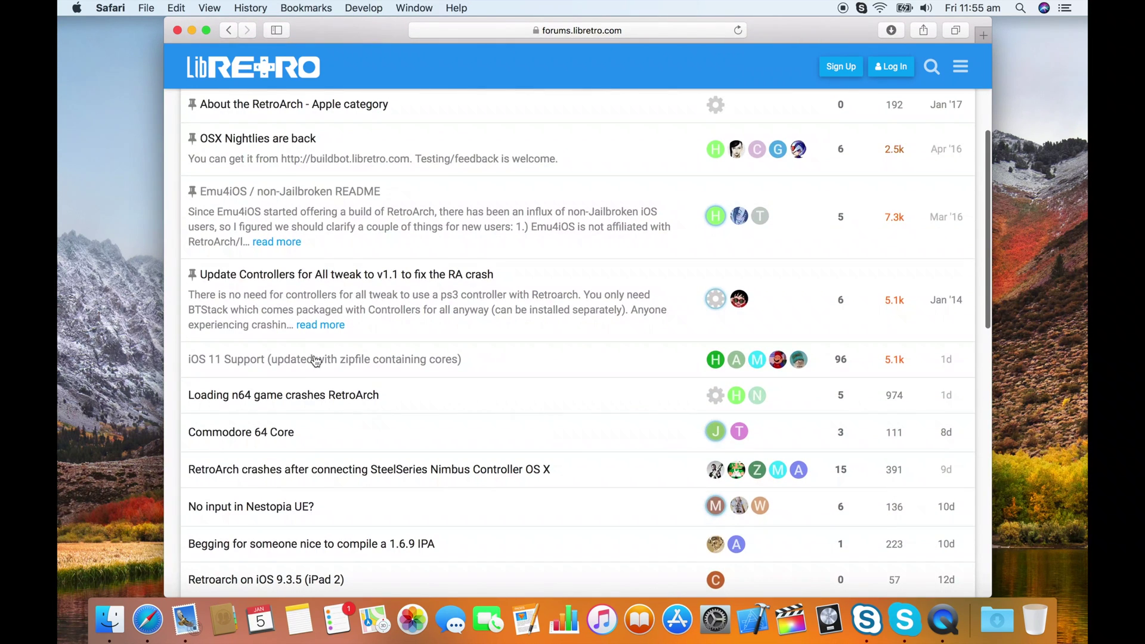
pyautogui.click(315, 359)
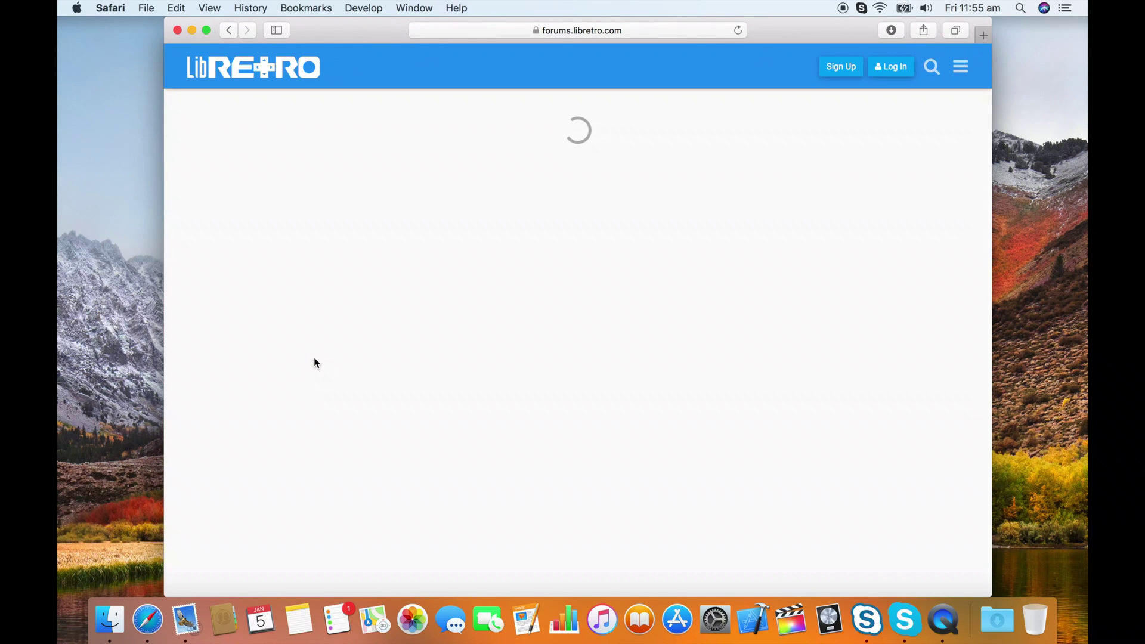
# Find the post sharing RA_1.6.8_ios_11(pcsx_rearmed).ipa, download that file from MediaFire and check its download progress
pyautogui.moveTo(804, 202); pyautogui.dragTo(821, 409)
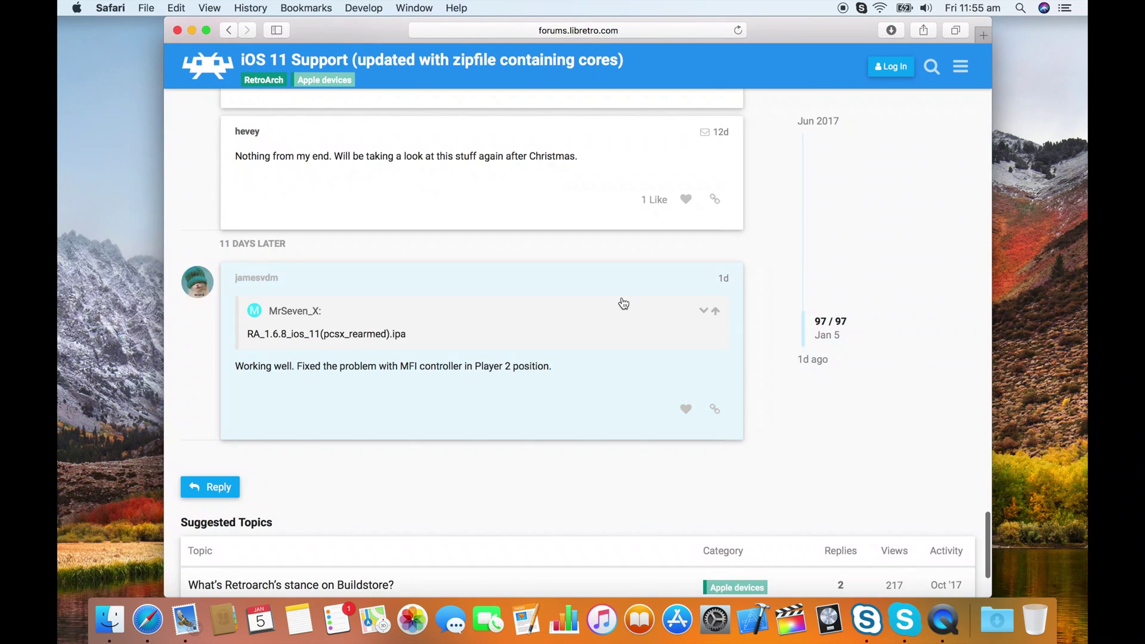
pyautogui.scroll(15, 620, 298)
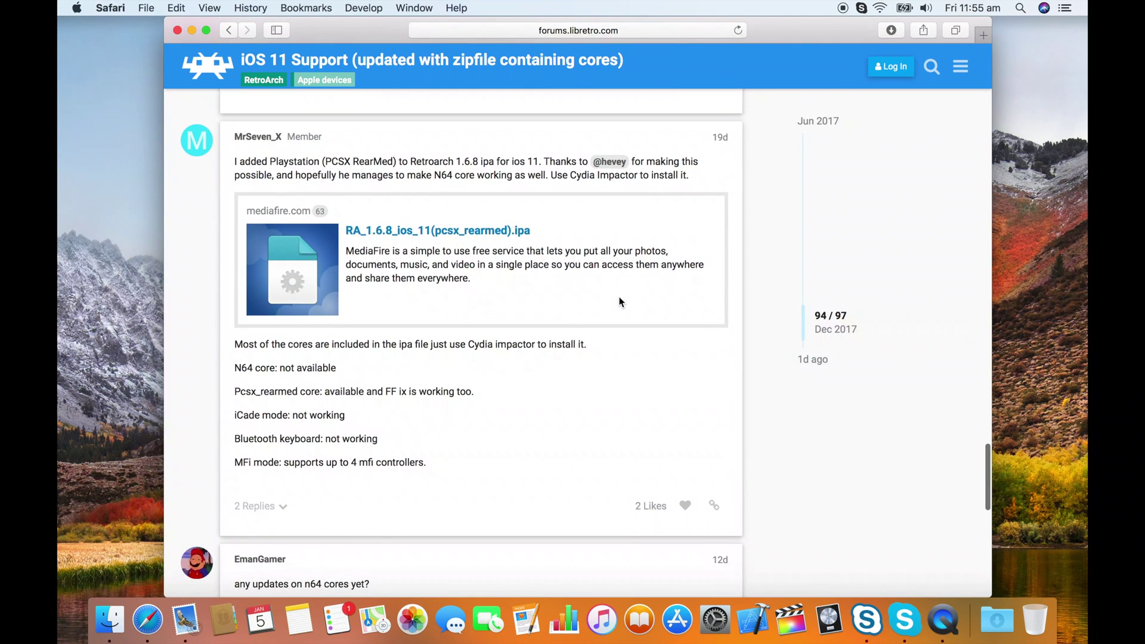
pyautogui.click(453, 233)
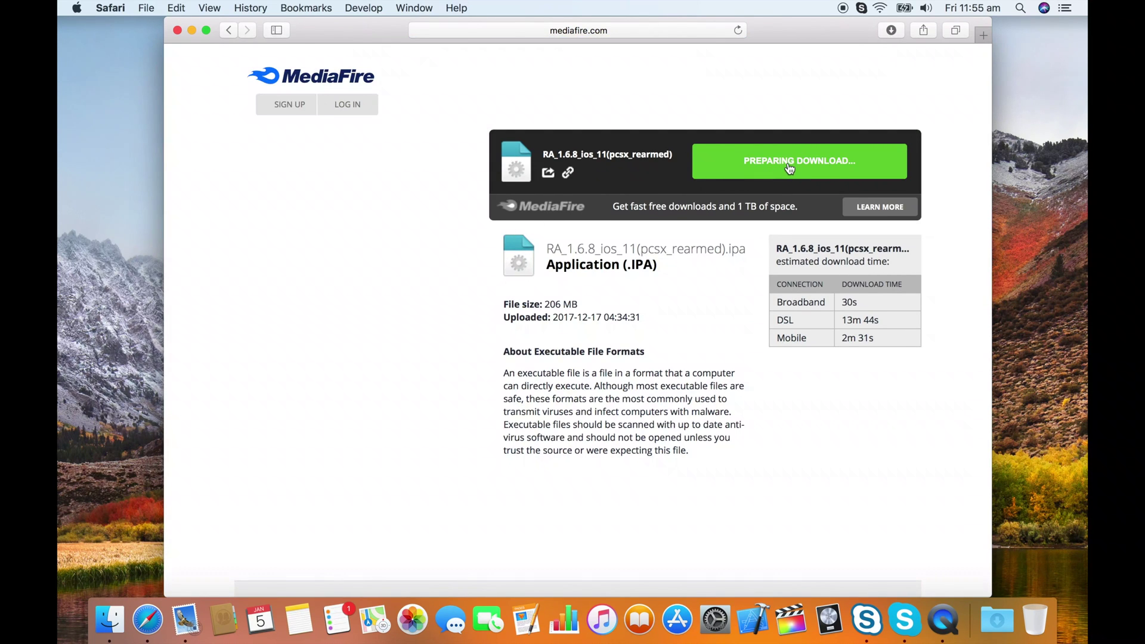
pyautogui.click(788, 169)
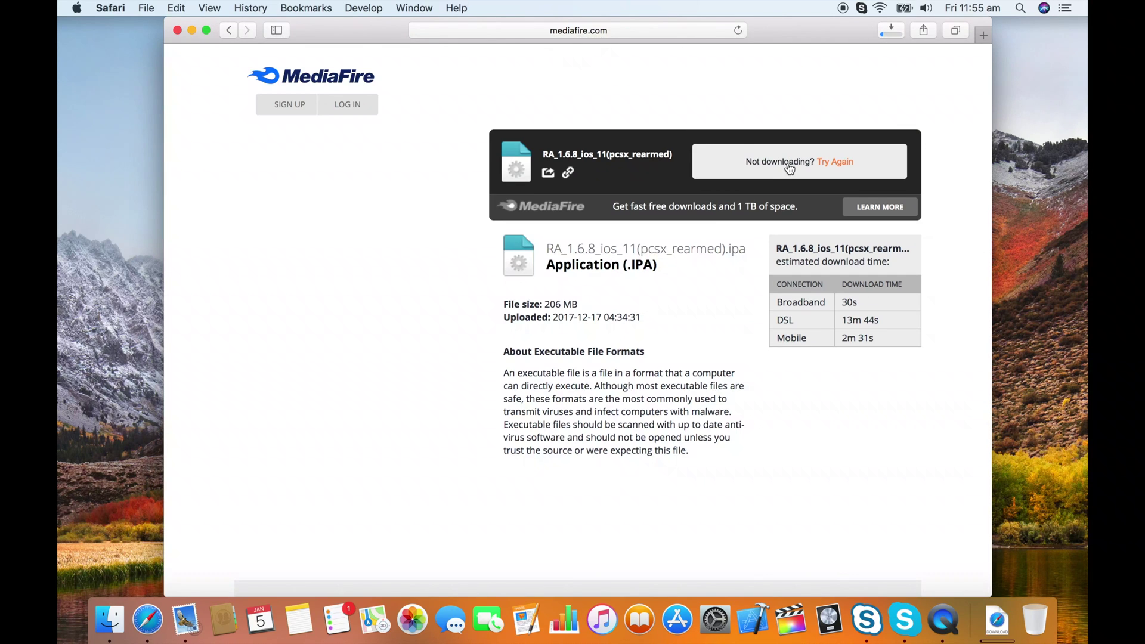
pyautogui.click(894, 31)
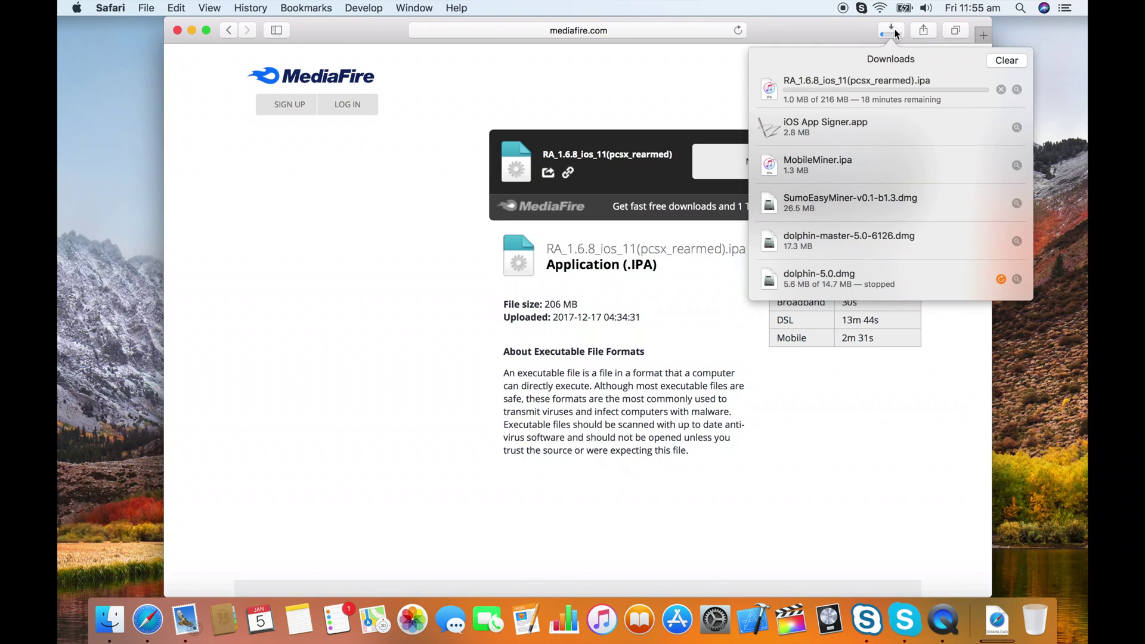
# Search the web for "github ios app signer" and download iOS App Signer v1.9 from its GitHub page
pyautogui.click(613, 31)
pyautogui.write('github ios app signer')
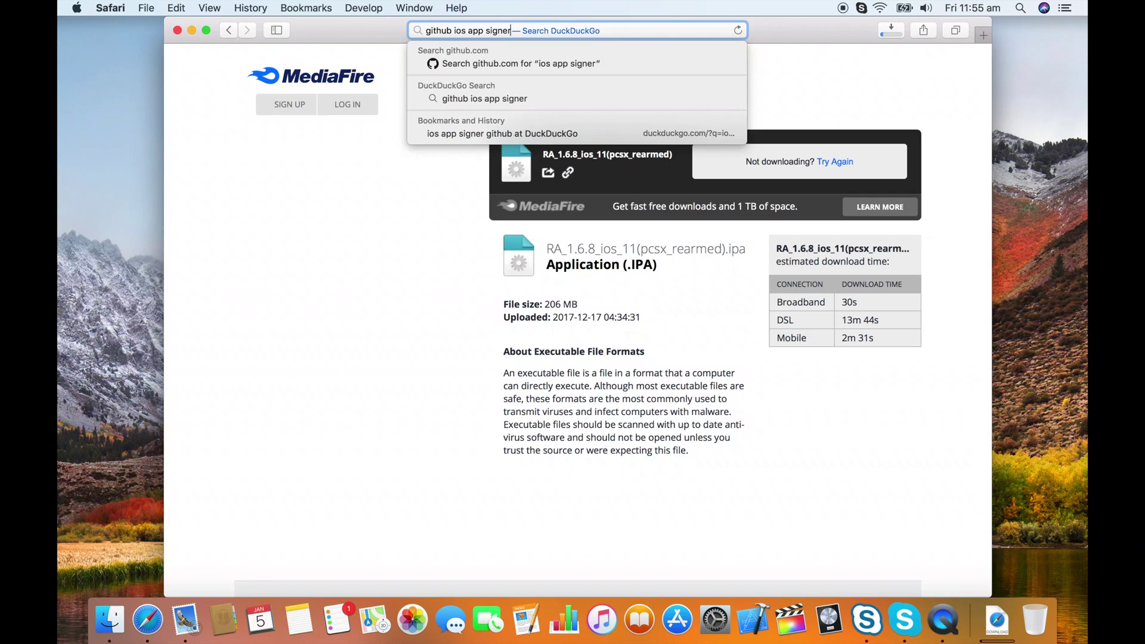
pyautogui.press('Return')
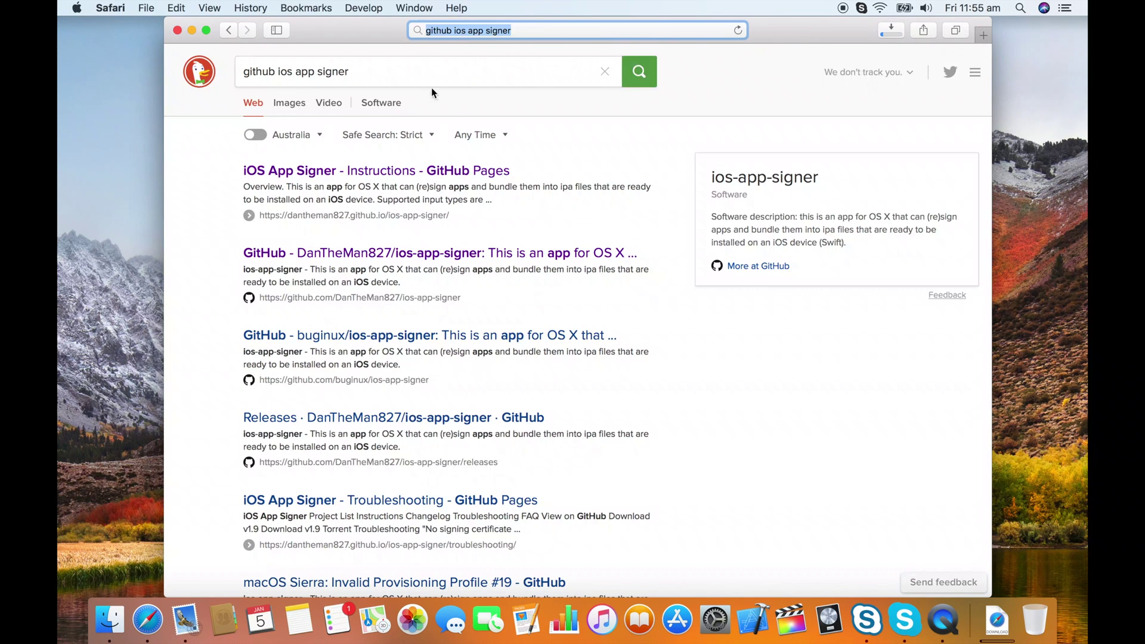
pyautogui.click(340, 173)
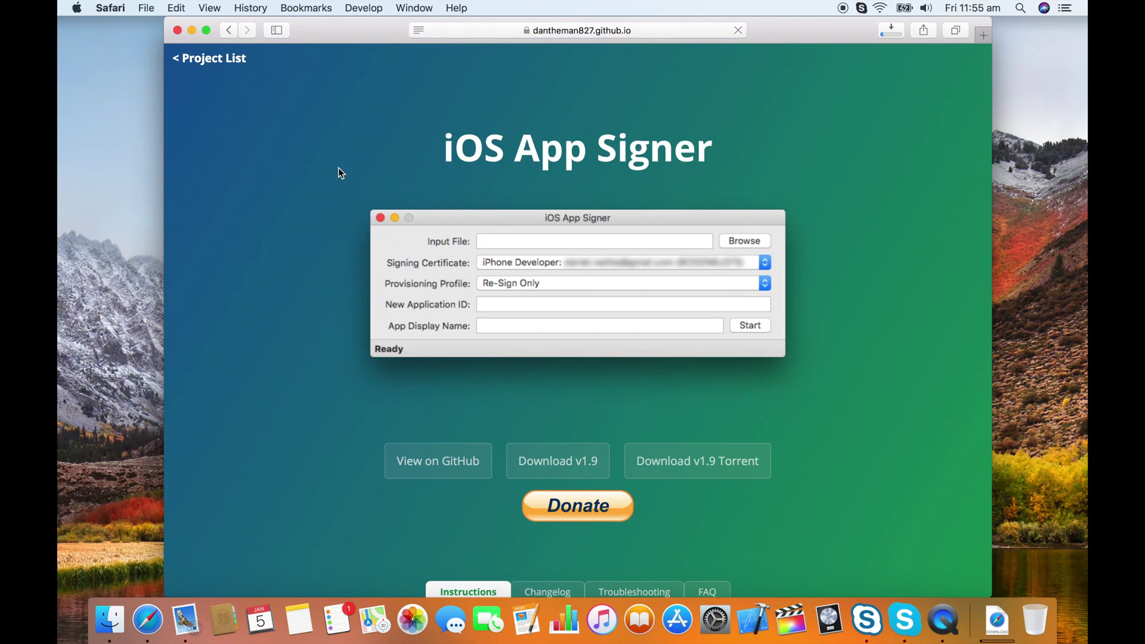
pyautogui.click(565, 468)
# Search the web for "cydia impactor", download the Mac OS X version from cydiaimpactor.com and check the downloads list
pyautogui.click(584, 31)
pyautogui.write('cydia impactor')
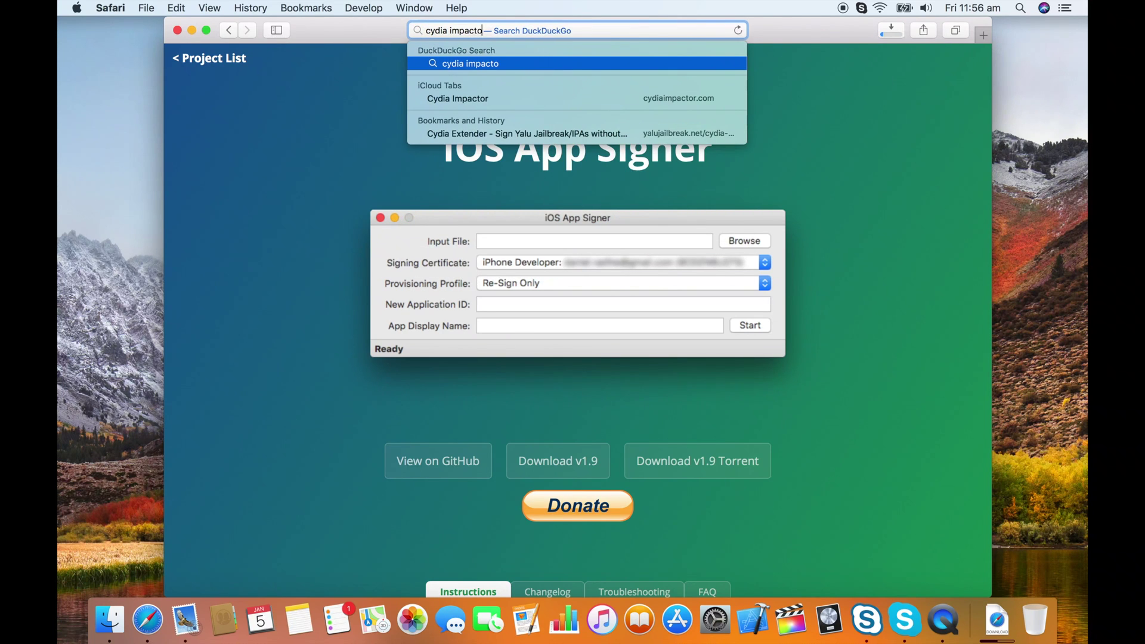
pyautogui.press('Return')
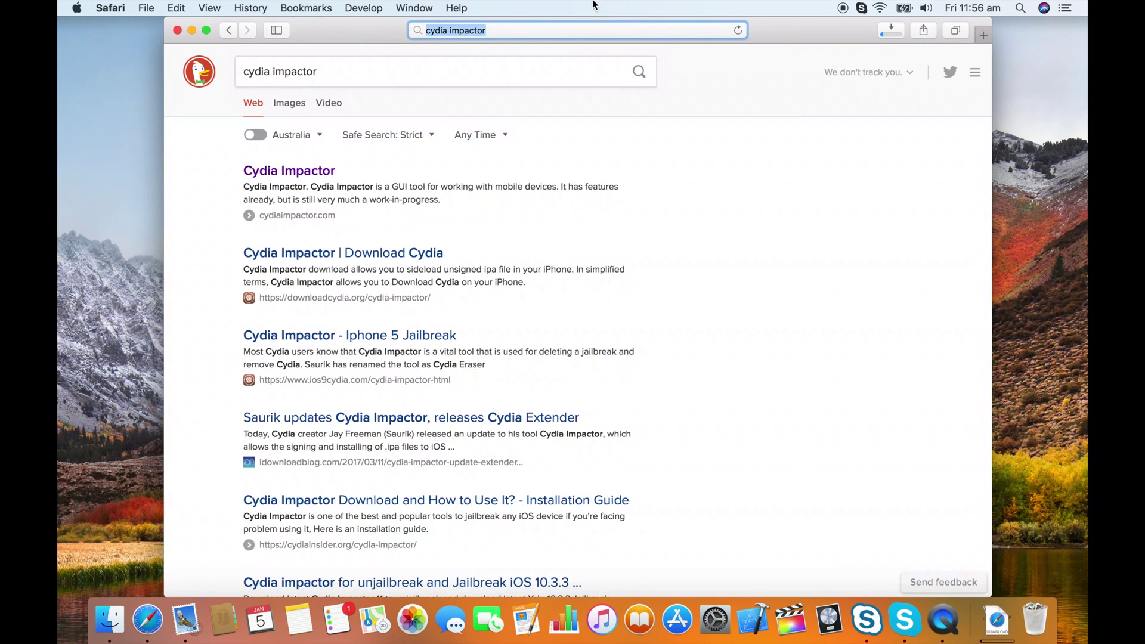
pyautogui.click(286, 172)
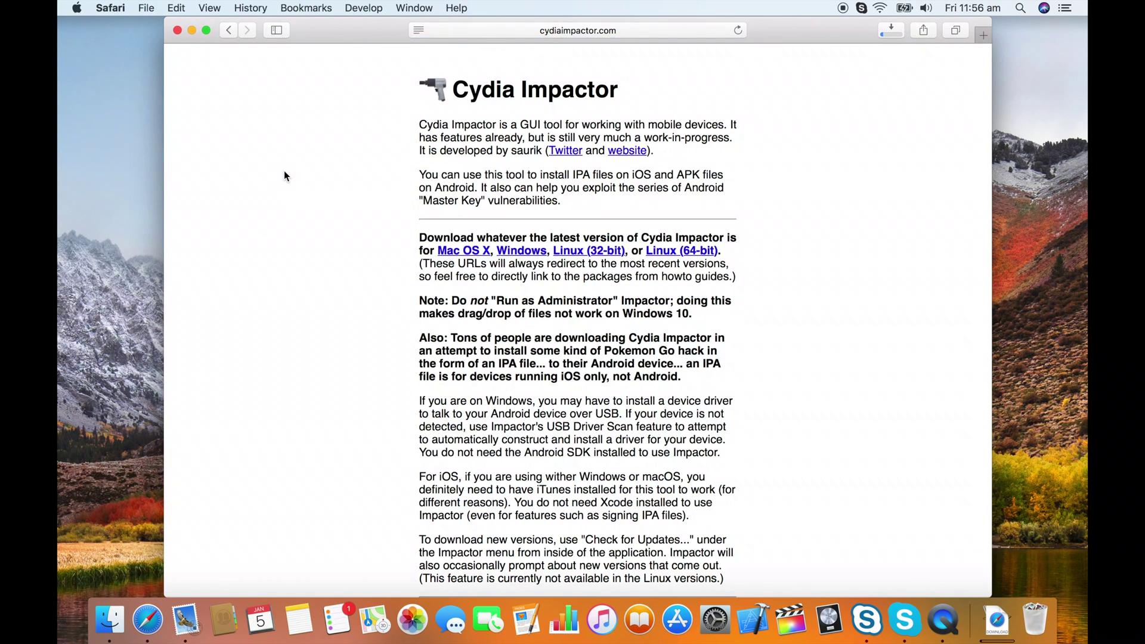
pyautogui.click(463, 255)
pyautogui.click(891, 31)
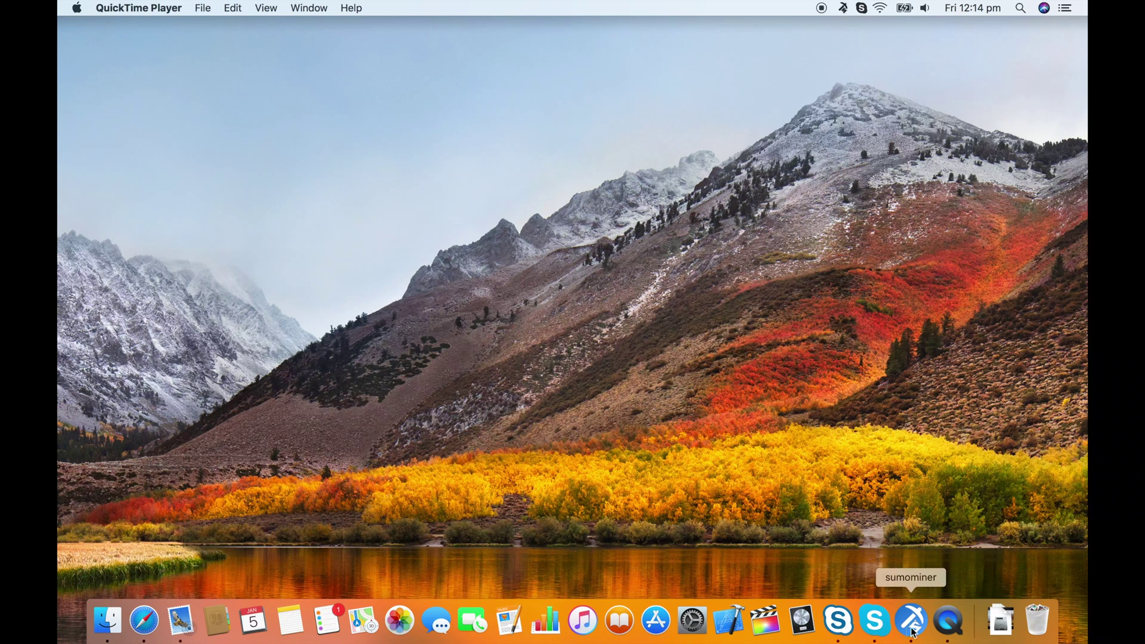
# Launch the downloaded iOS App Signer and allow it to open despite coming from the Internet
pyautogui.click(1000, 622)
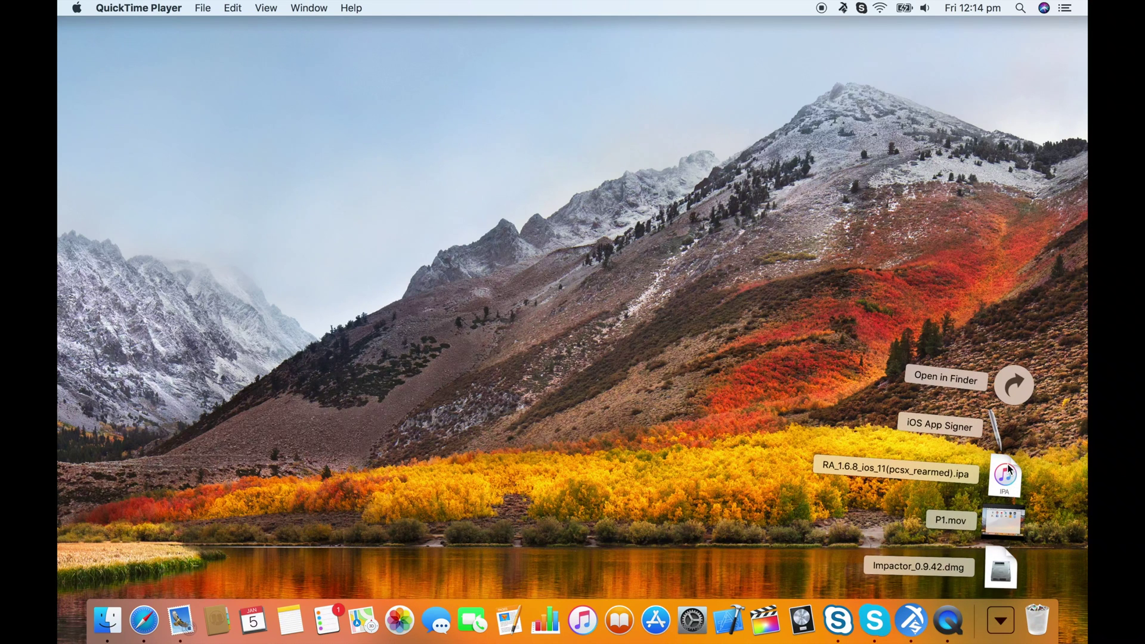
pyautogui.click(996, 432)
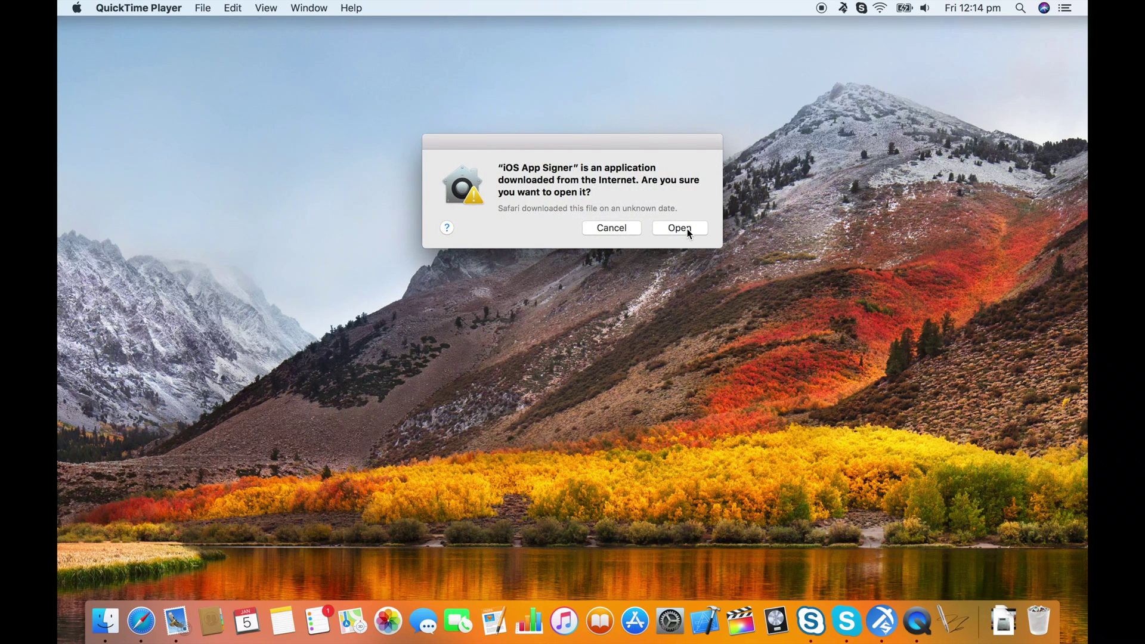
pyautogui.click(687, 228)
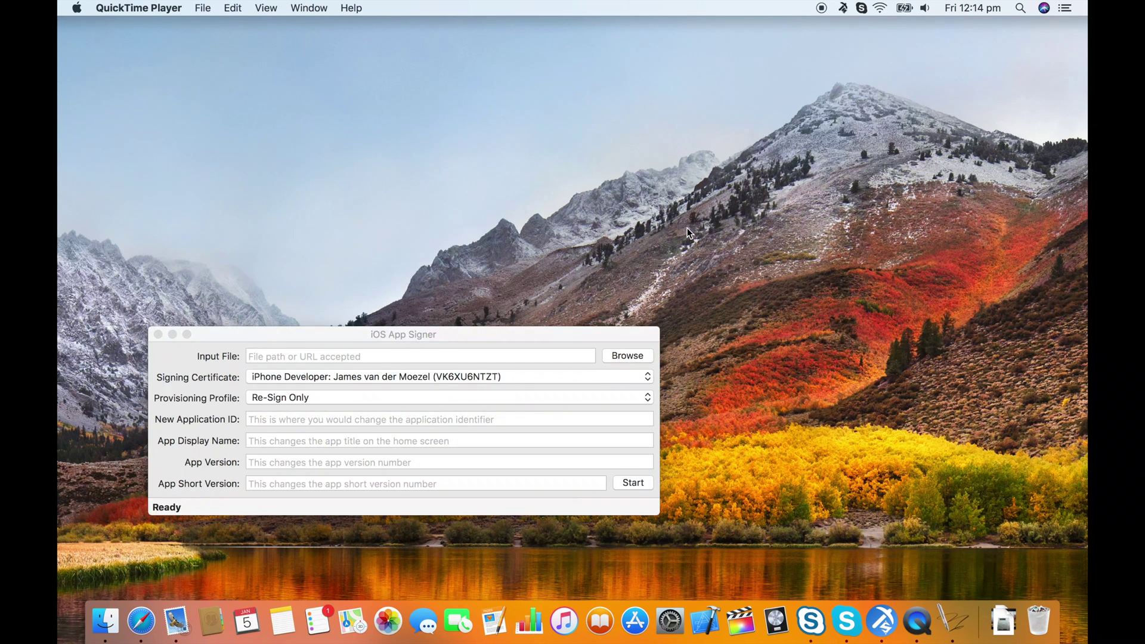
# Set RA_1.6.8_ios_11(pcsx_rearmed).ipa as the signer's input file and choose the wildcard iOS Team Provisioning Profile
pyautogui.click(1003, 623)
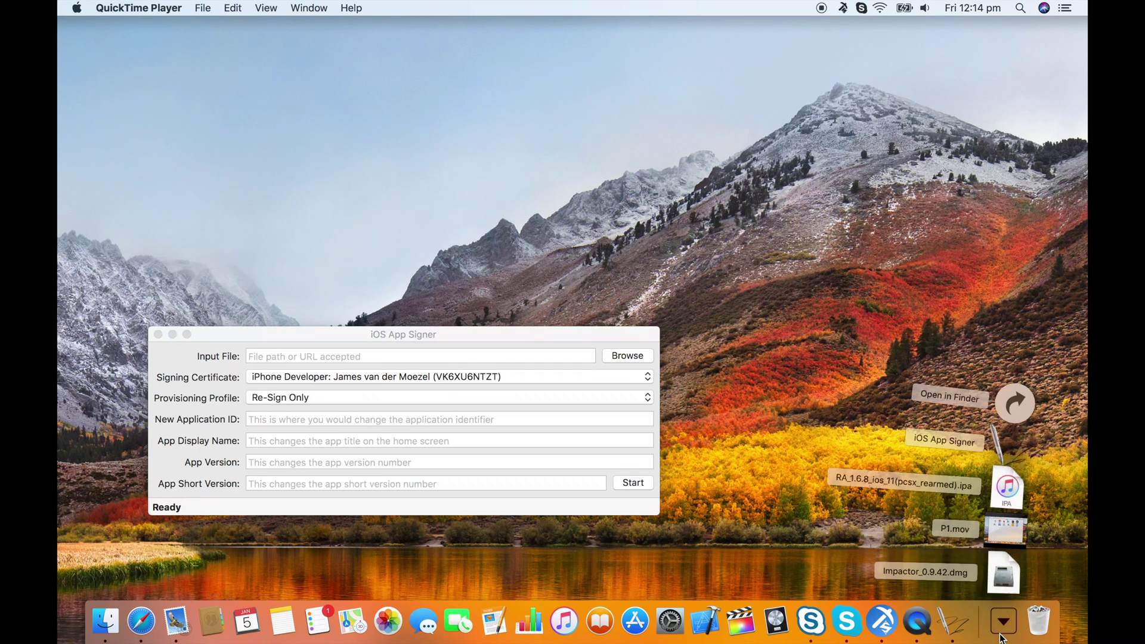
pyautogui.moveTo(1001, 477); pyautogui.dragTo(415, 358)
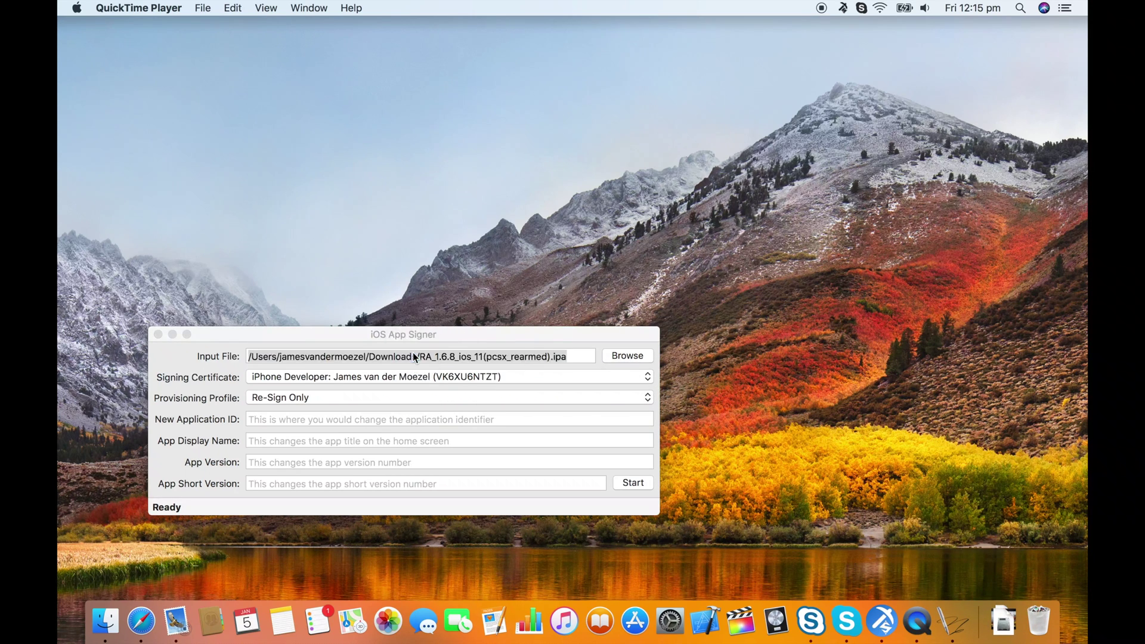
pyautogui.click(412, 394)
pyautogui.click(410, 445)
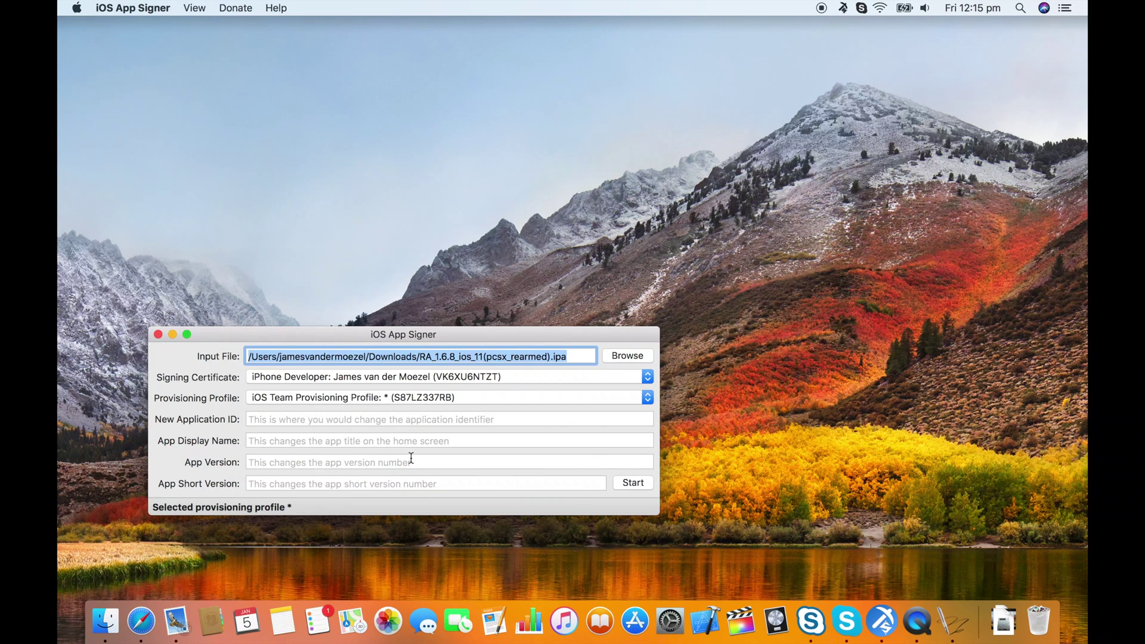
# Sign the app, saving the output as RetroArch_Signed in Downloads, and close iOS App Signer
pyautogui.click(646, 480)
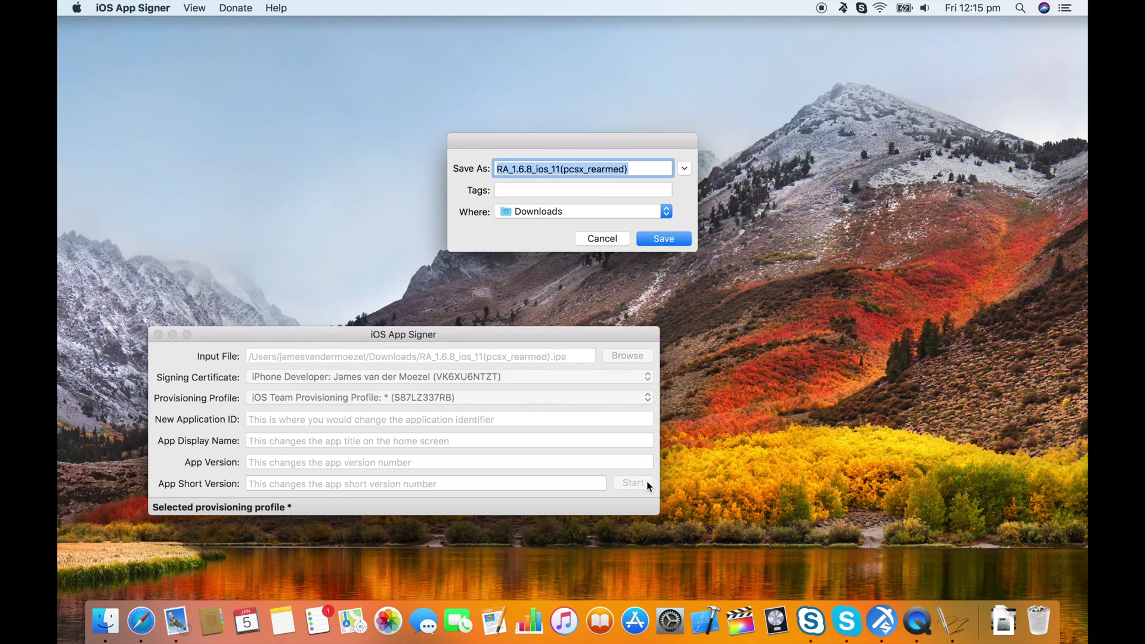
pyautogui.write('RetroArch')
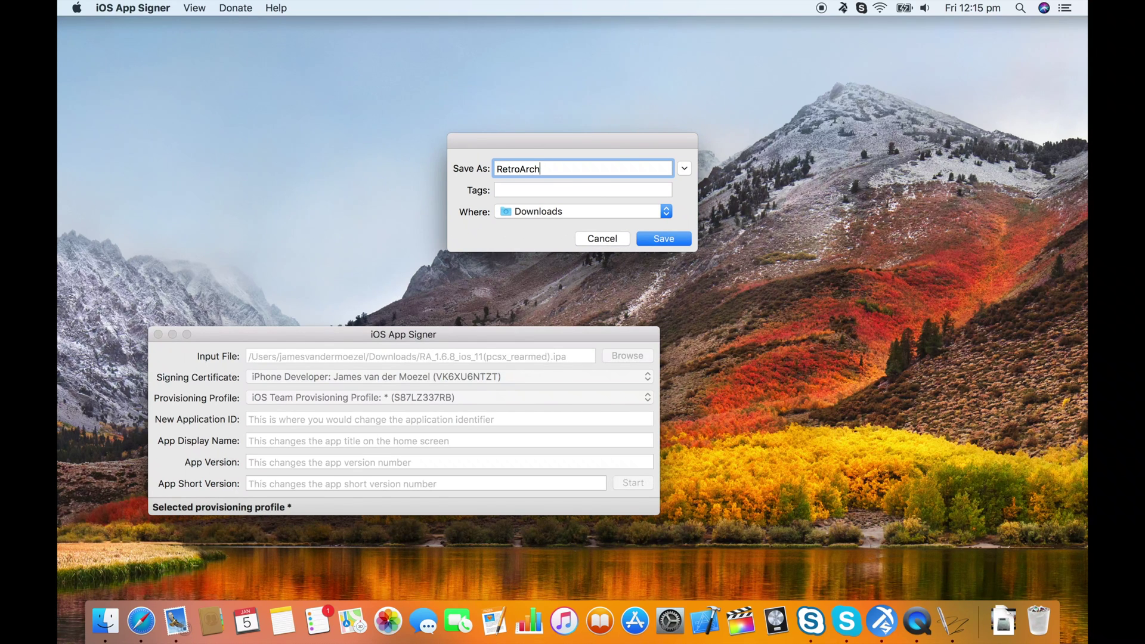
pyautogui.write('_Signed')
pyautogui.press('Return')
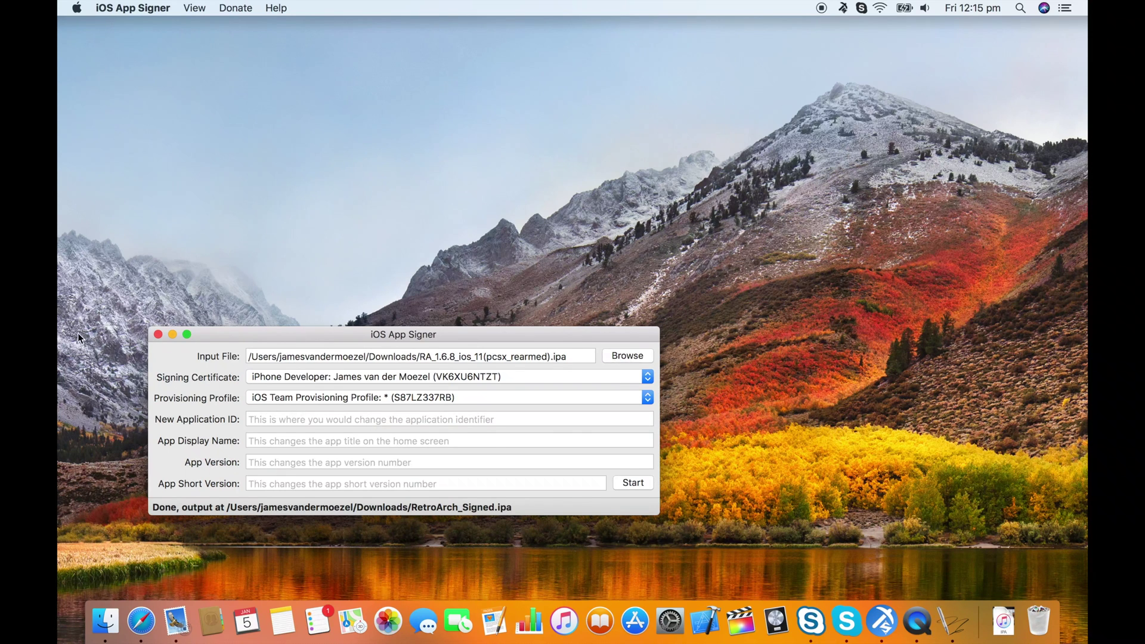
pyautogui.click(158, 334)
# Launch Xcode and open its Devices and Simulators window
pyautogui.click(742, 632)
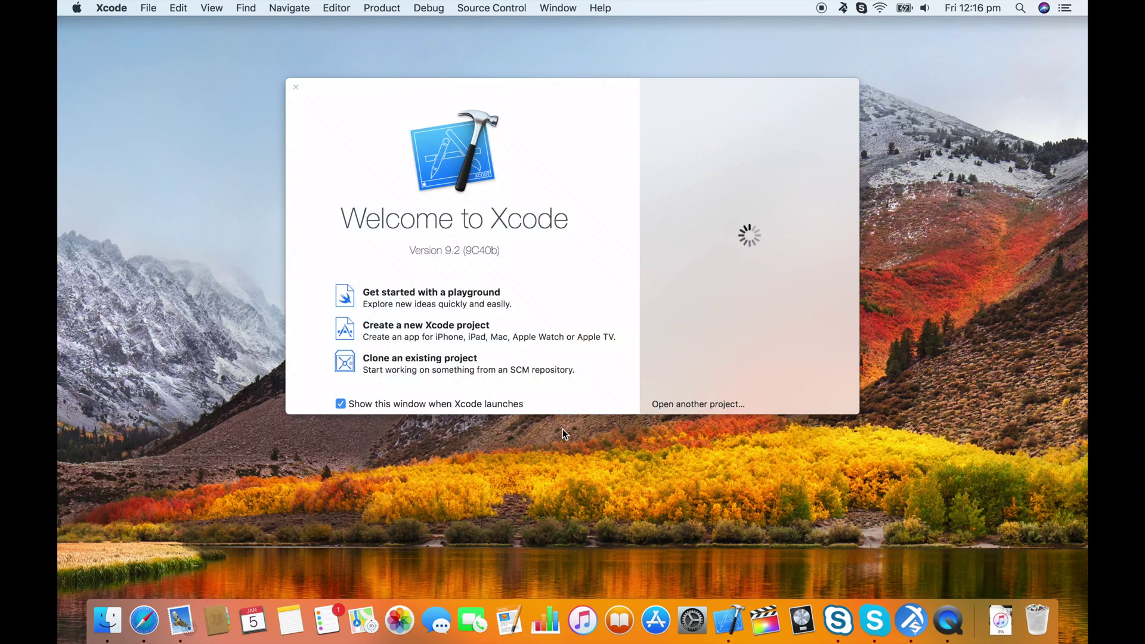
pyautogui.click(545, 7)
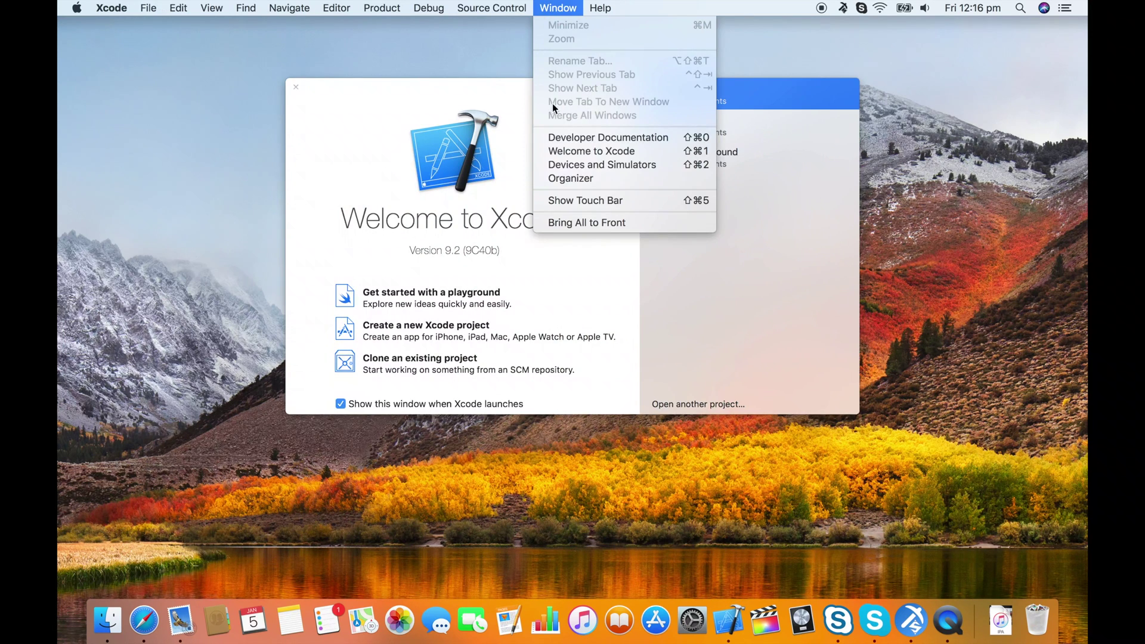
pyautogui.click(567, 166)
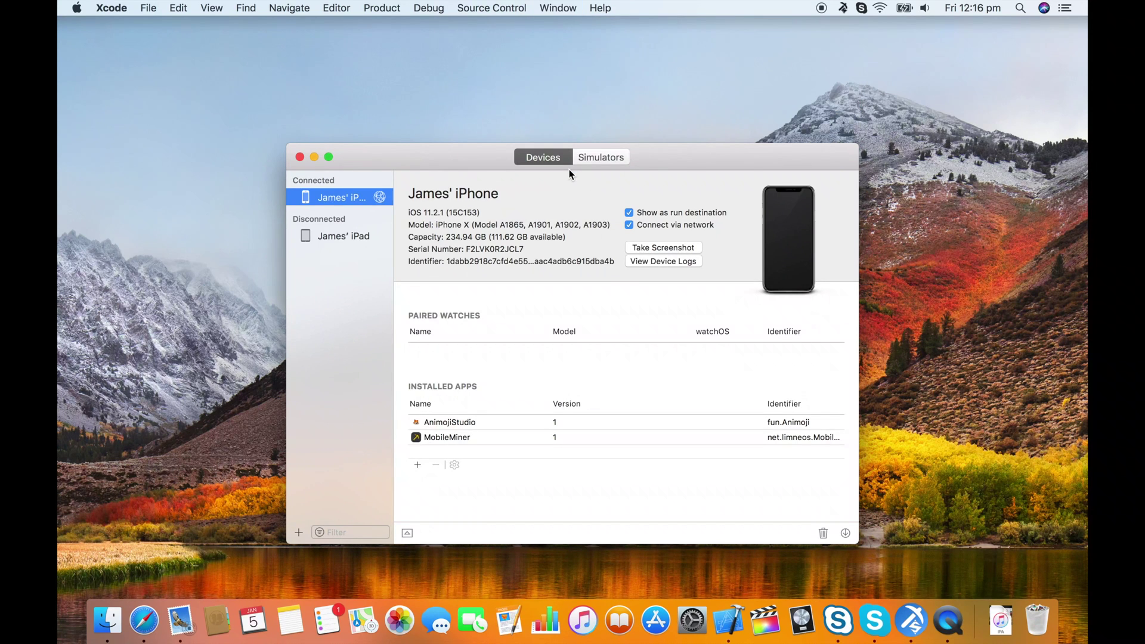
# Install RetroArch_Signed.ipa from Downloads on the connected iPhone, then hide Xcode
pyautogui.click(419, 466)
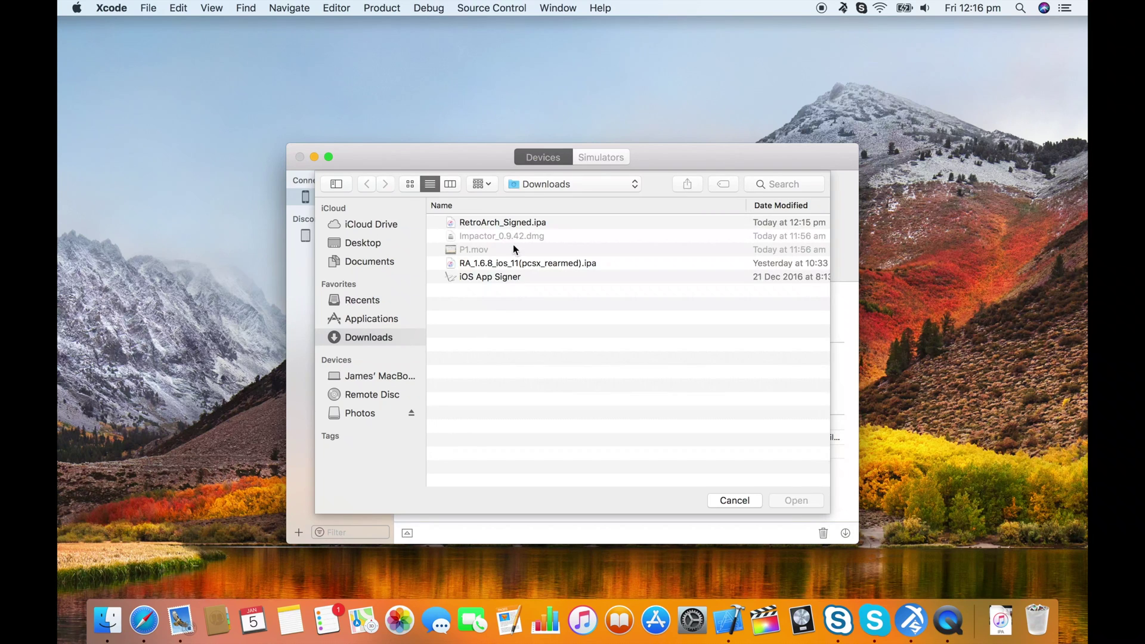
pyautogui.doubleClick(516, 224)
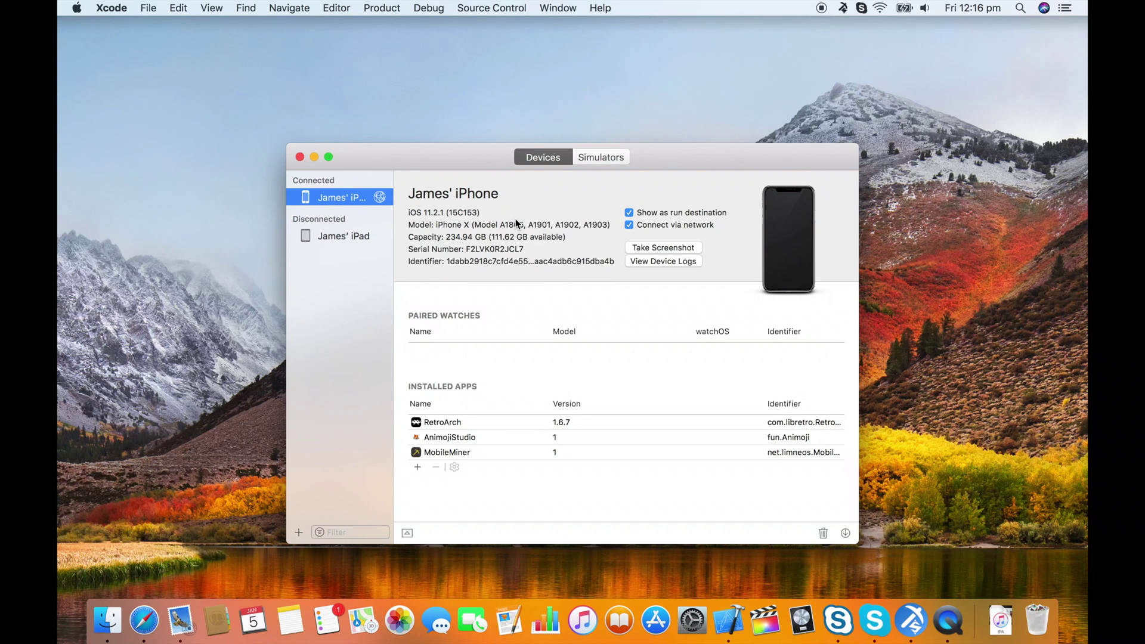
pyautogui.press('super+h')
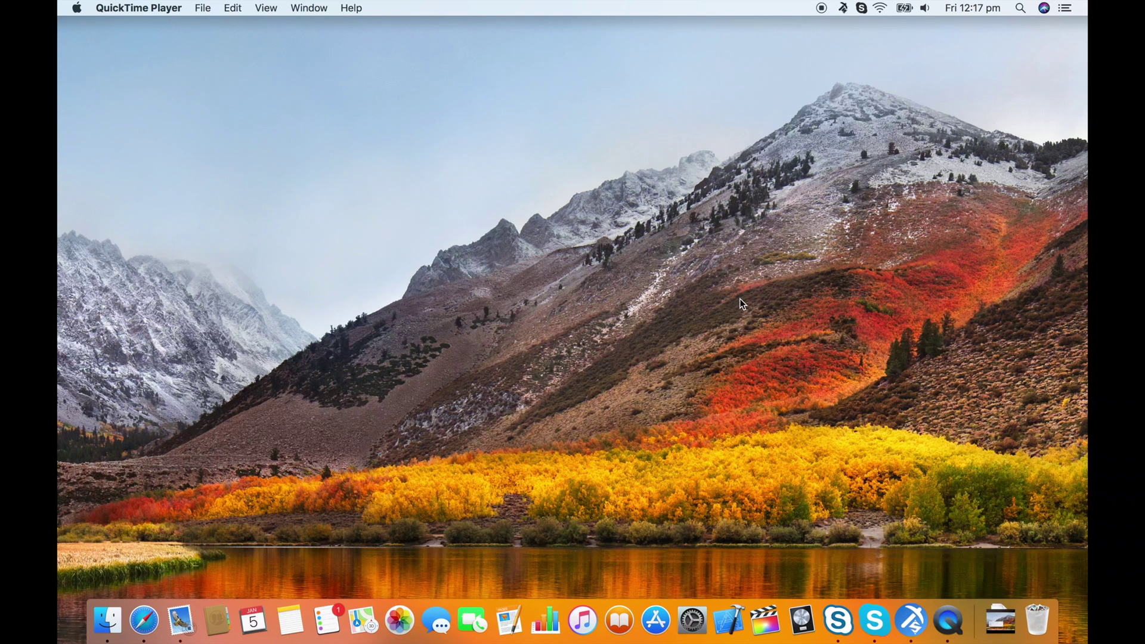
# Open Impactor_0.9.42.dmg from Downloads and launch Cydia Impactor
pyautogui.click(1008, 632)
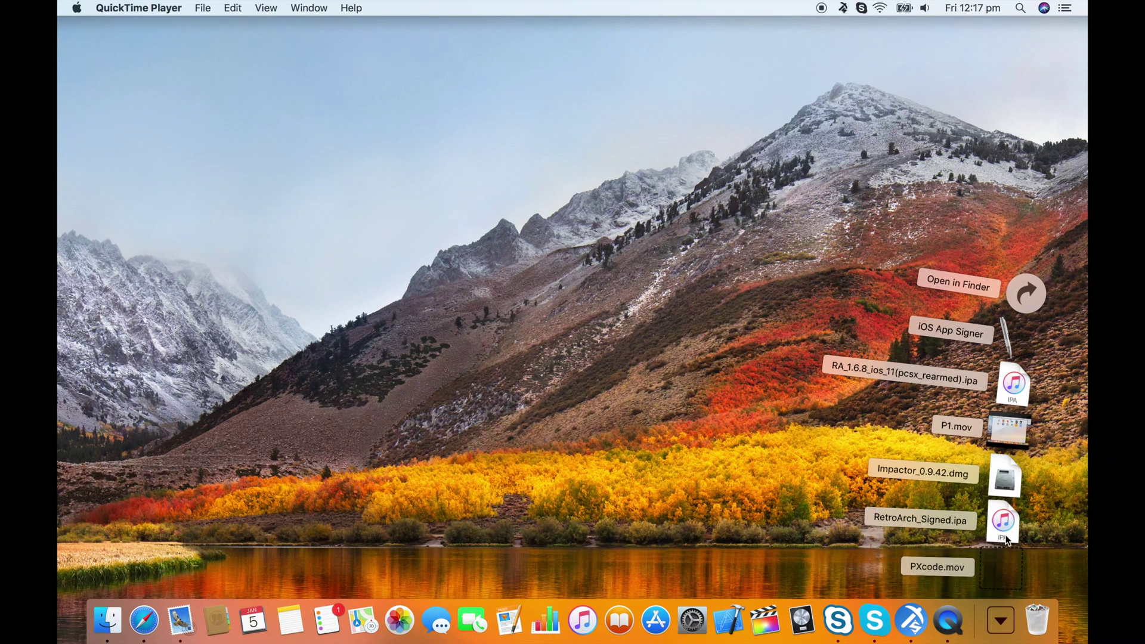
pyautogui.click(1007, 469)
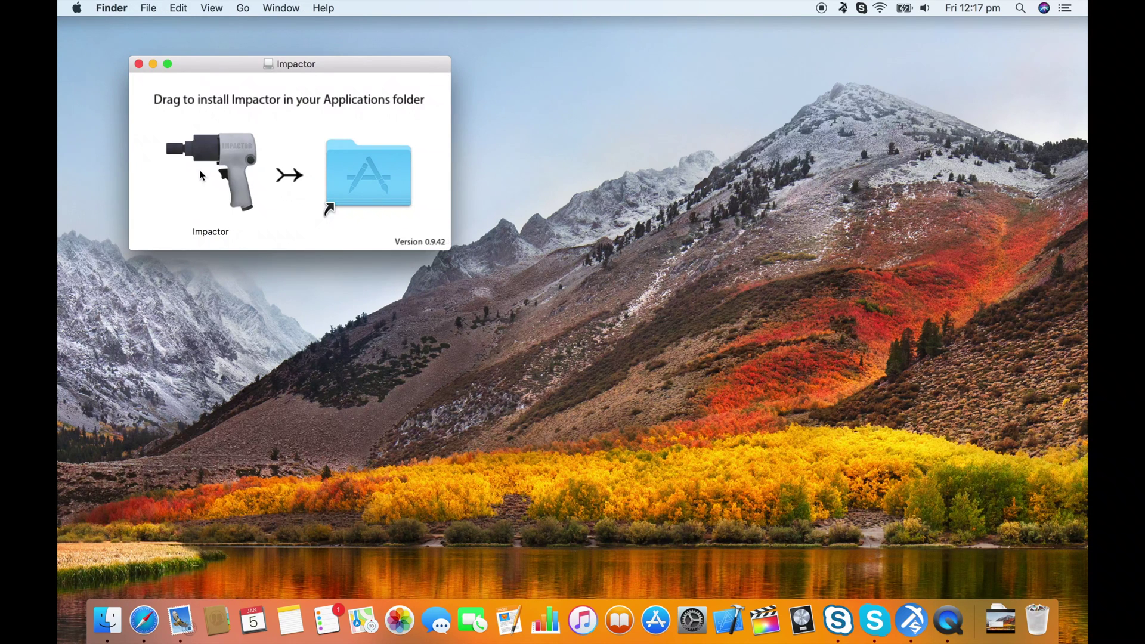
pyautogui.click(222, 166)
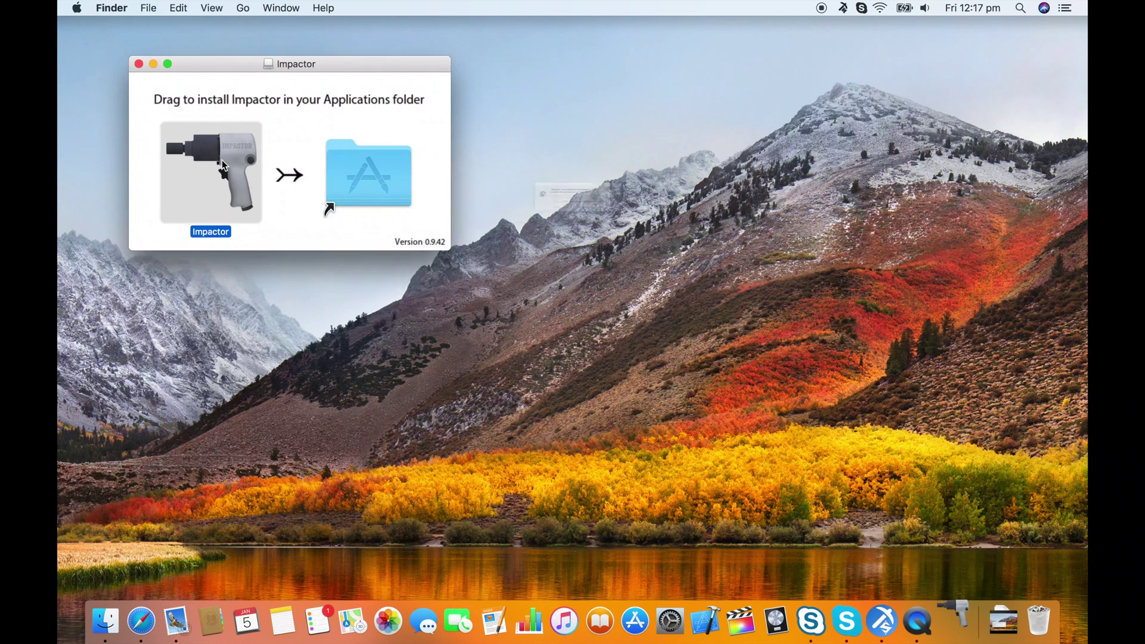
pyautogui.click(711, 248)
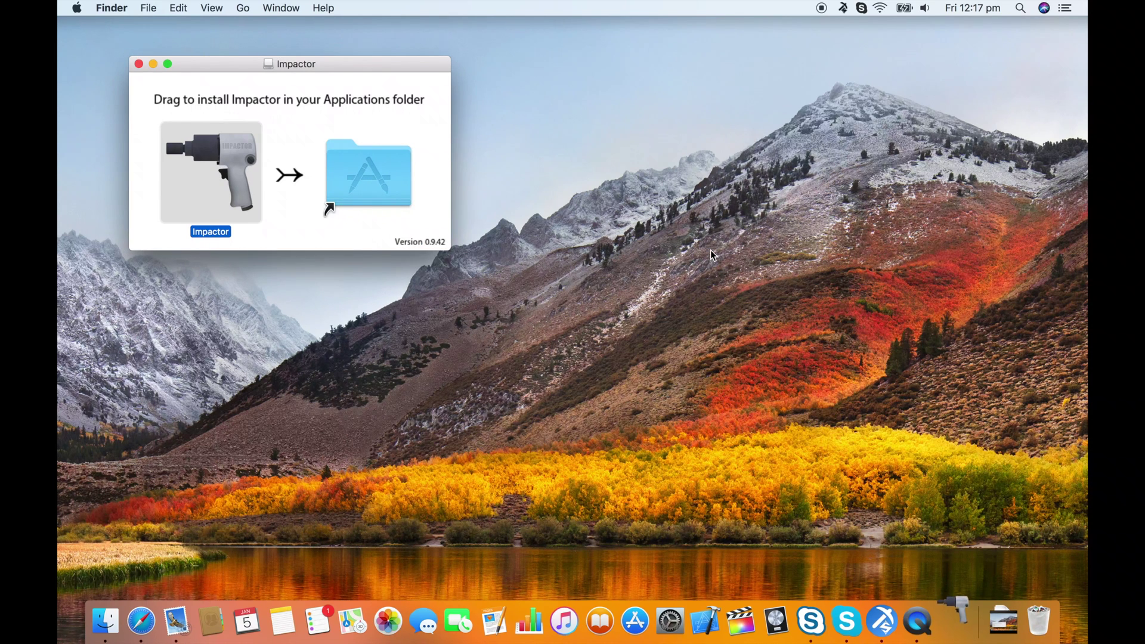
pyautogui.click(534, 124)
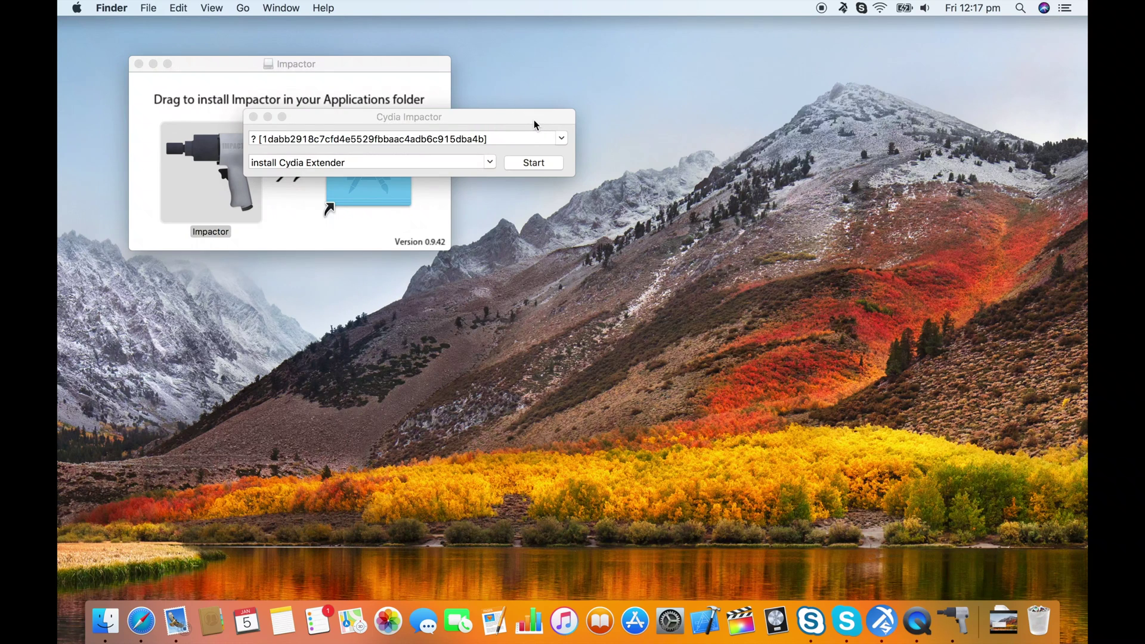
# Try to install RA_1.6.8_ios_11(pcsx_rearmed).ipa from Downloads on the connected device, cancelling at the Apple ID request and closing Cydia Impactor
pyautogui.click(219, 6)
pyautogui.click(224, 93)
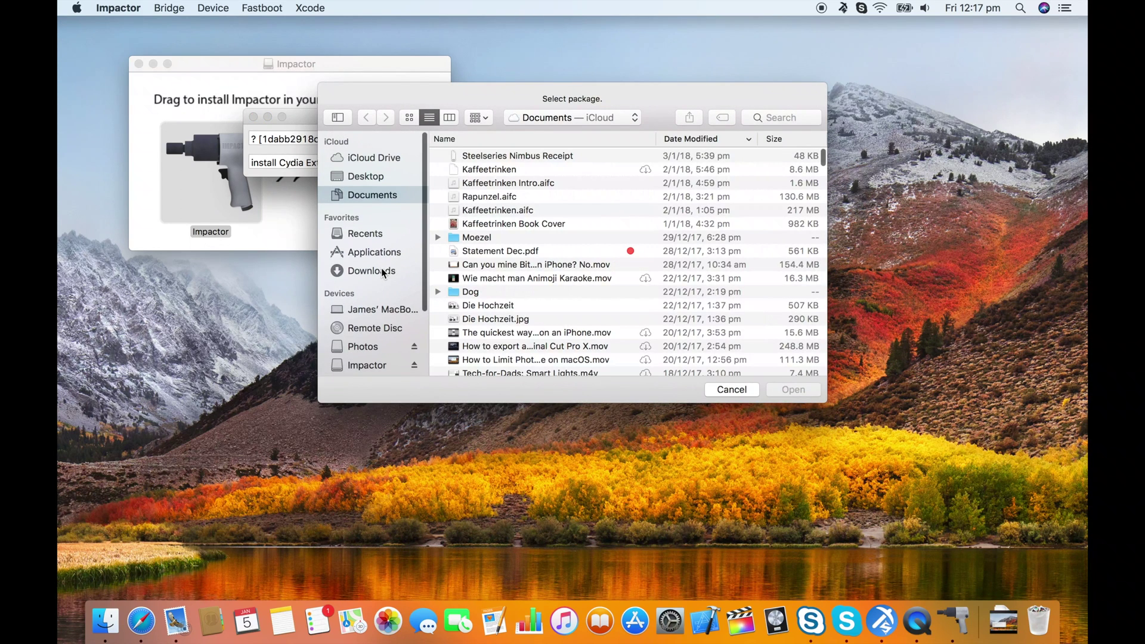
pyautogui.click(382, 271)
pyautogui.click(523, 170)
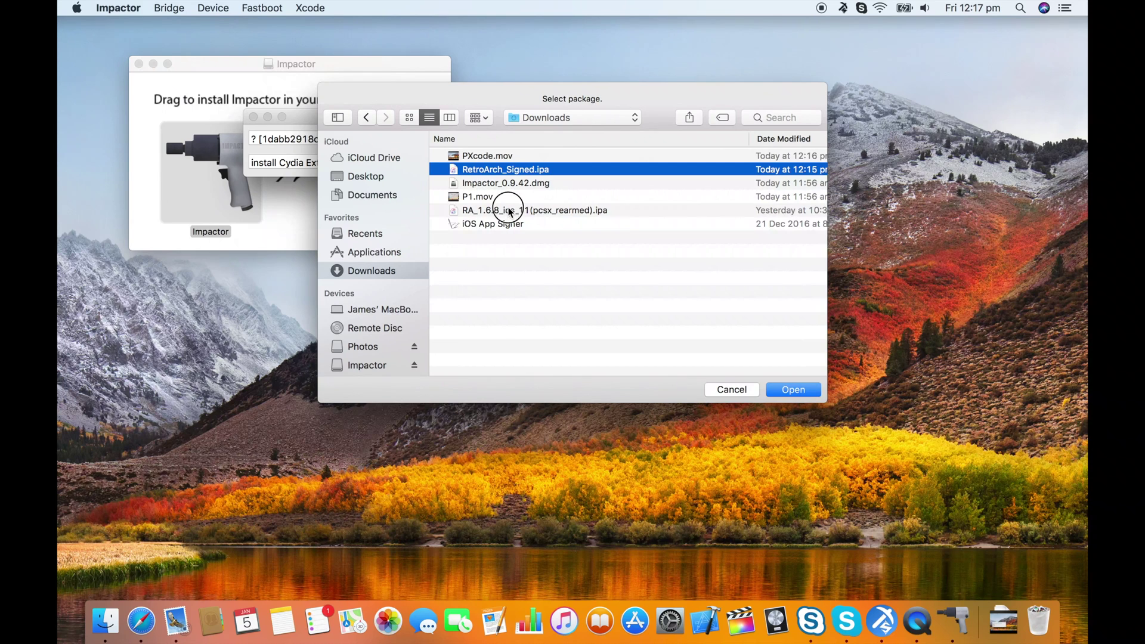
pyautogui.click(509, 211)
pyautogui.click(793, 391)
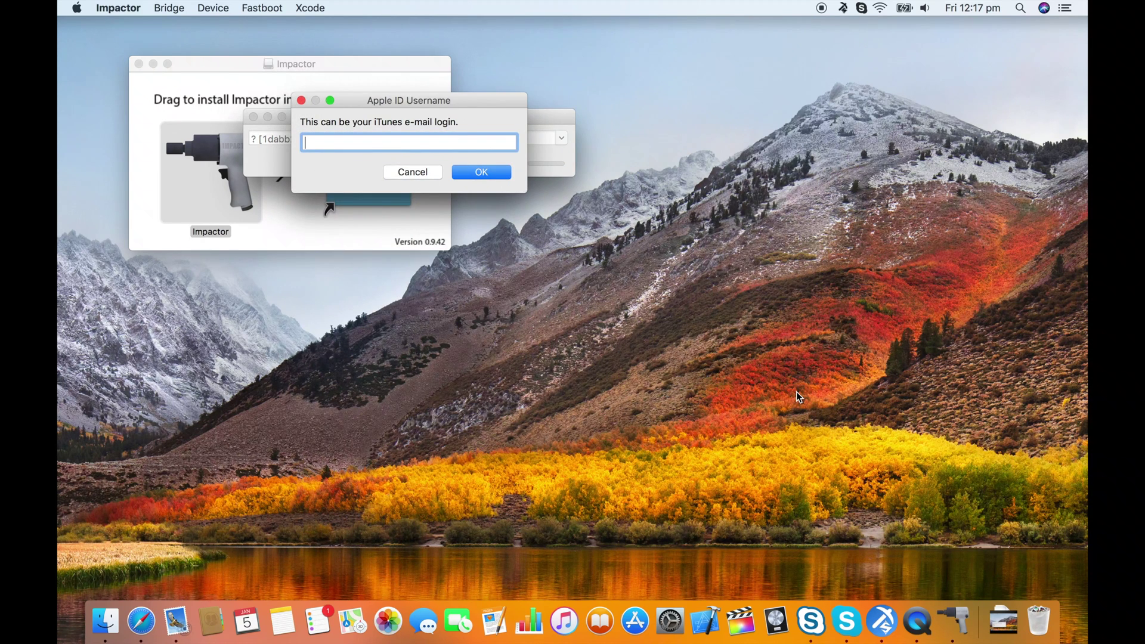
pyautogui.click(419, 173)
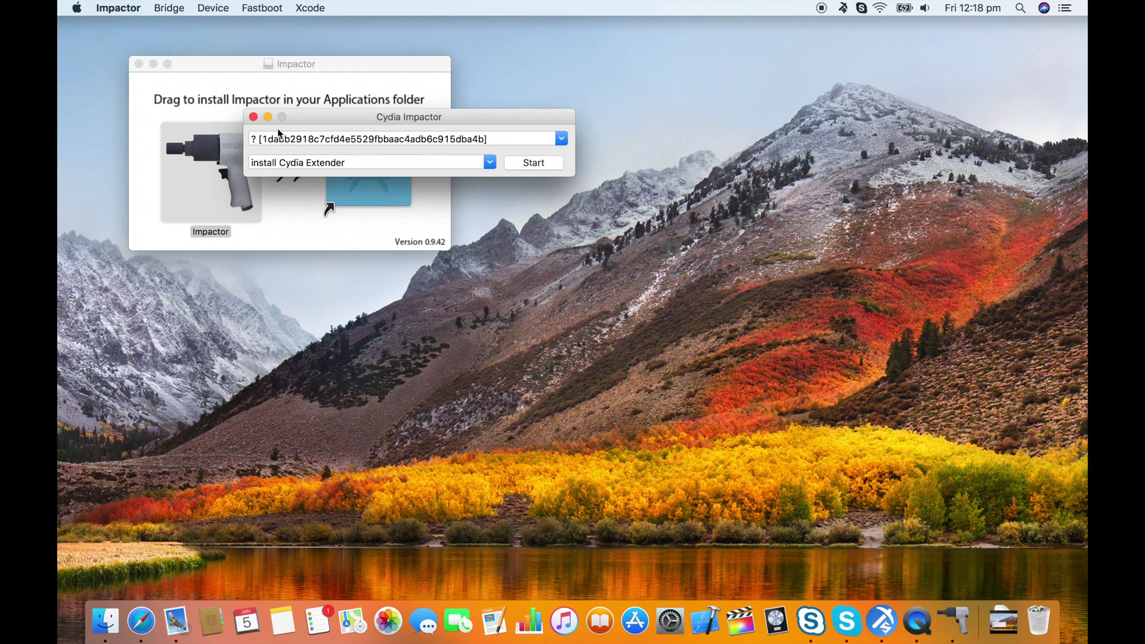
pyautogui.click(252, 117)
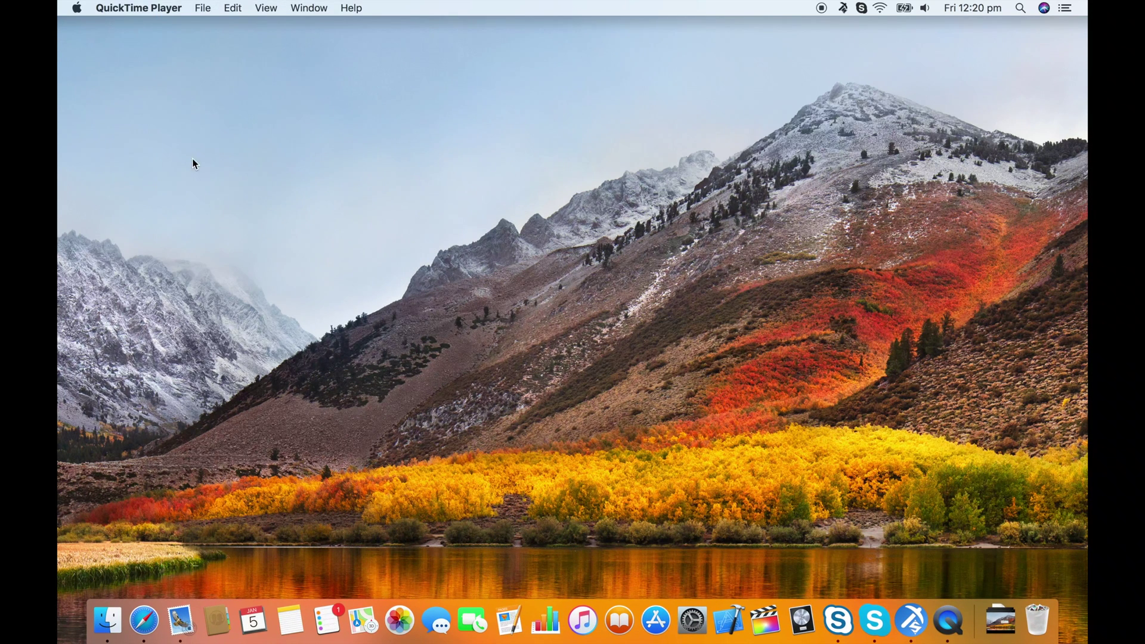
# Switch to Safari, go to loveroms.com and open its Super Nintendo ROM list
pyautogui.click(138, 632)
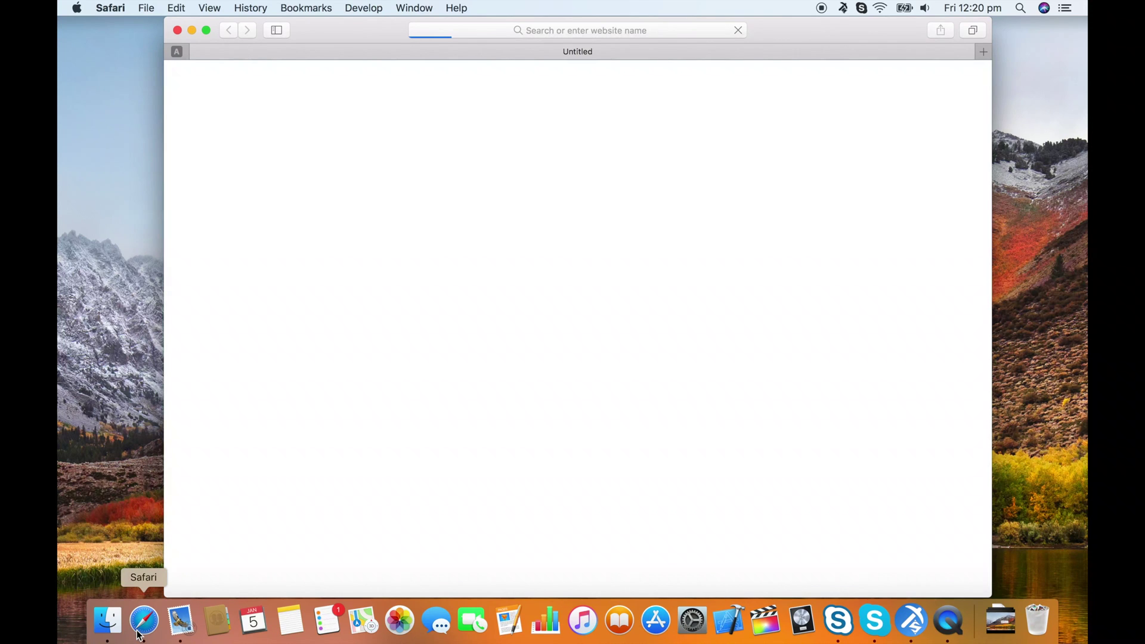
pyautogui.write('l')
pyautogui.press('Return')
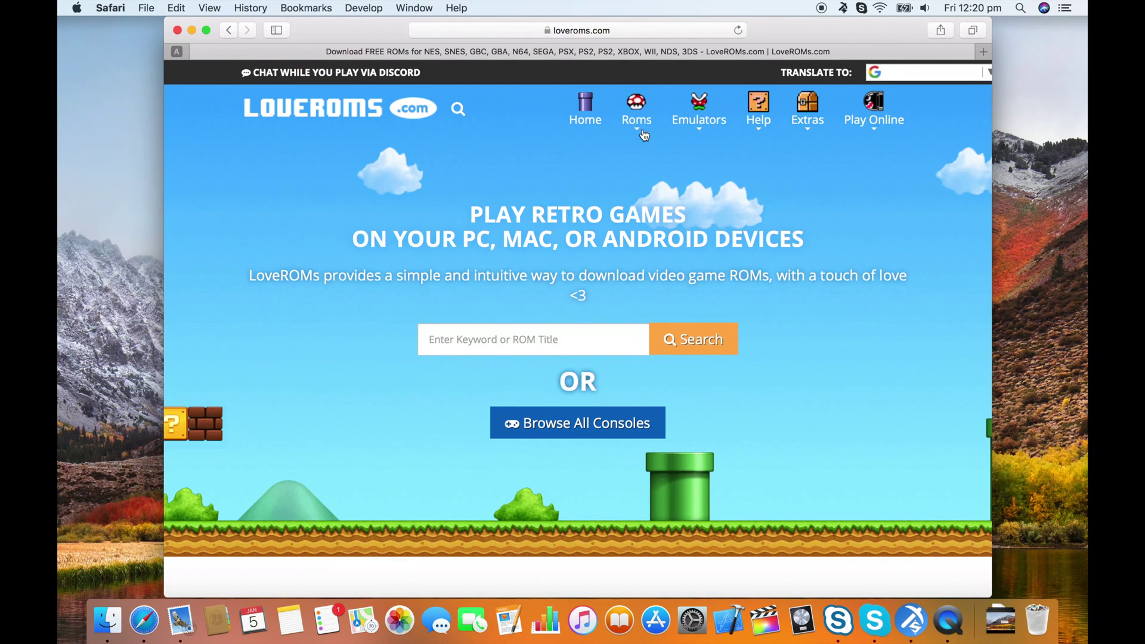
pyautogui.moveTo(644, 135)
pyautogui.click(589, 336)
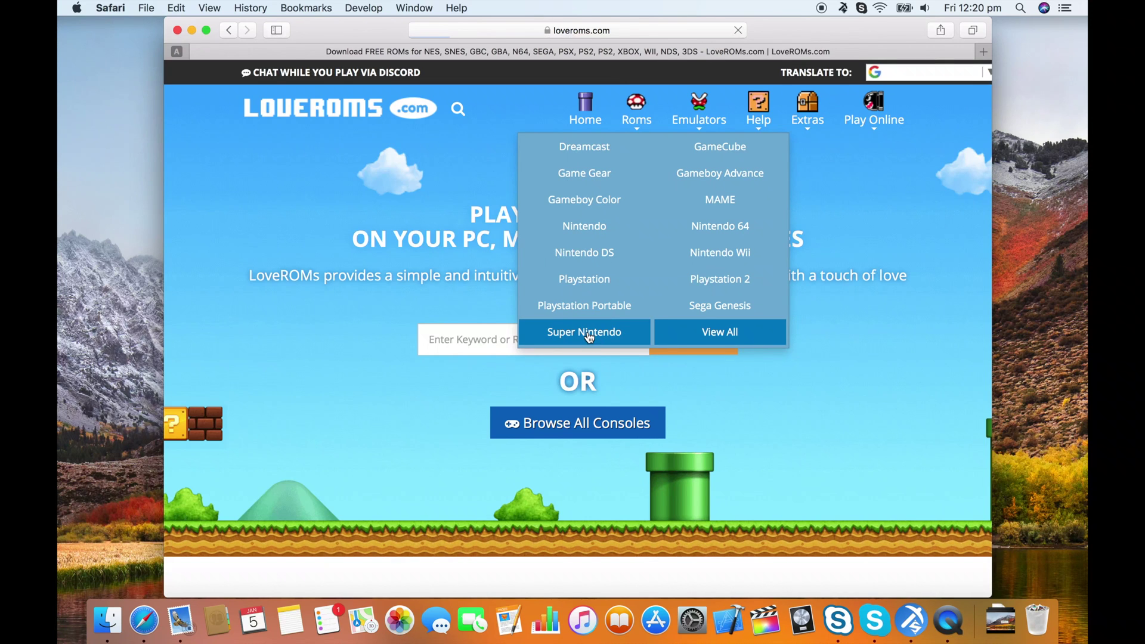
# Open the Super Mario World ROM page, closing the advertising tab, and start the fast download of Super Mario World (U) [!].zip
pyautogui.scroll(-3, 599, 335)
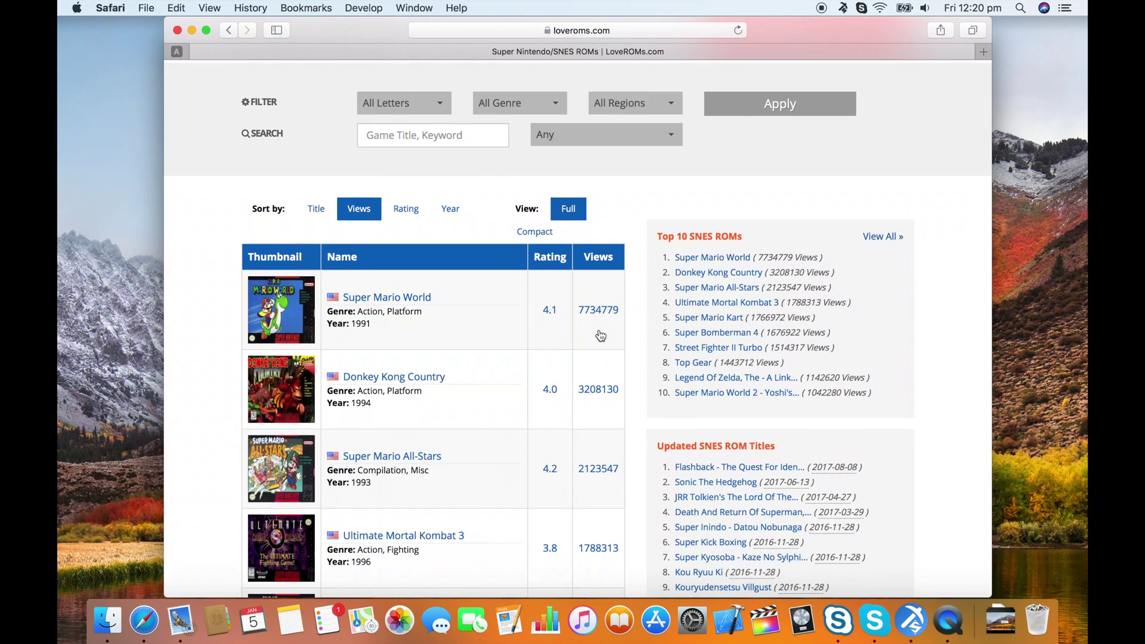
pyautogui.click(378, 297)
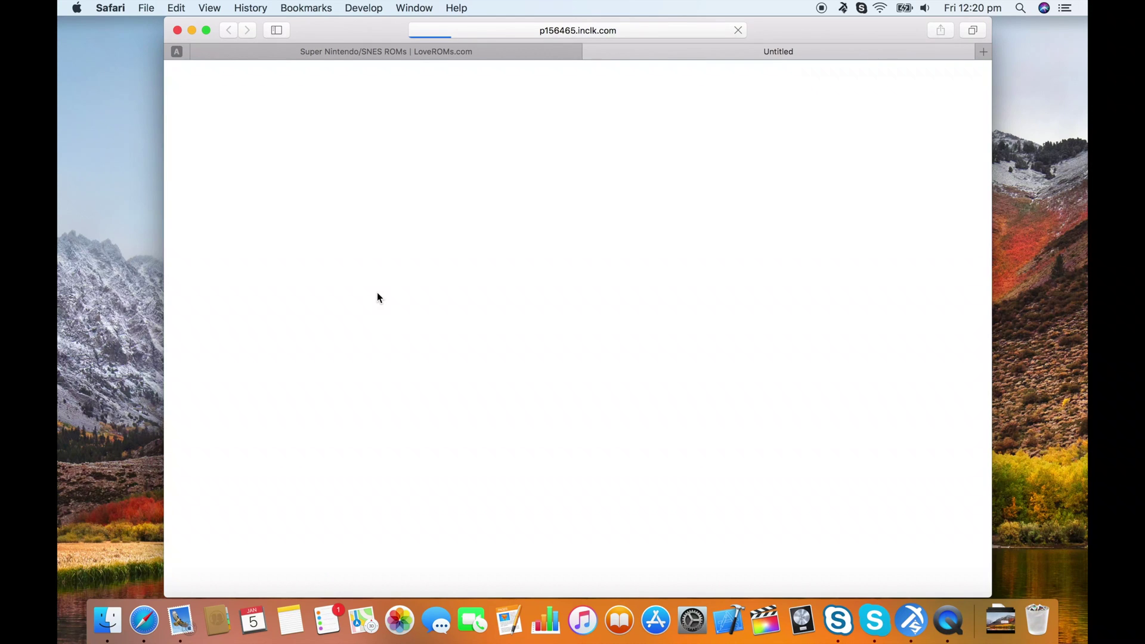
pyautogui.press('super+w')
pyautogui.click(377, 297)
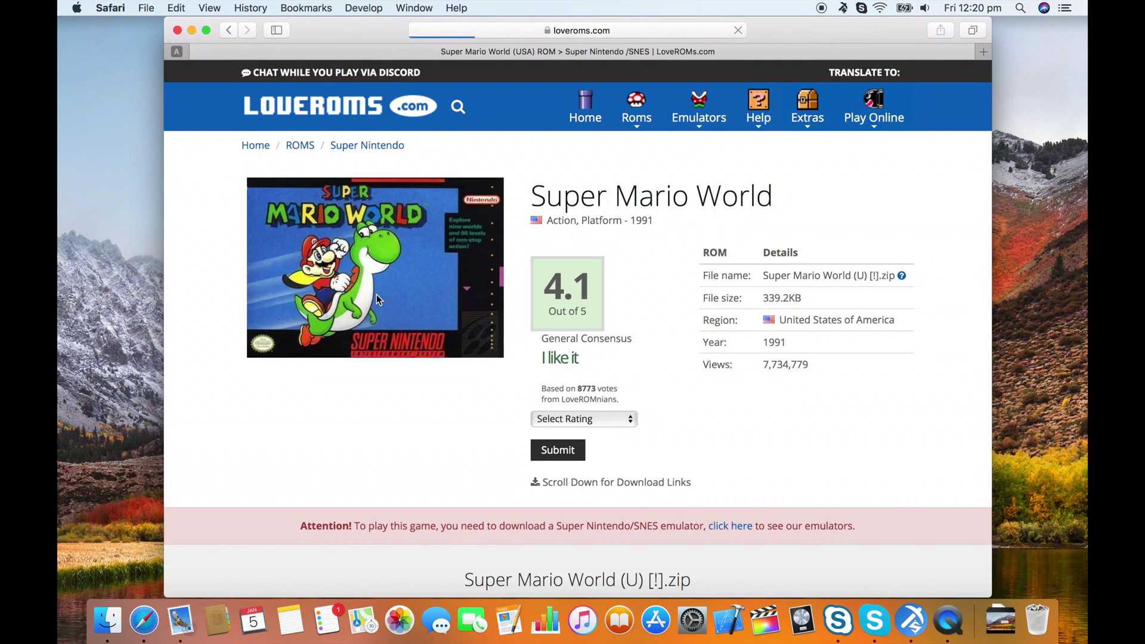
pyautogui.scroll(-5, 377, 294)
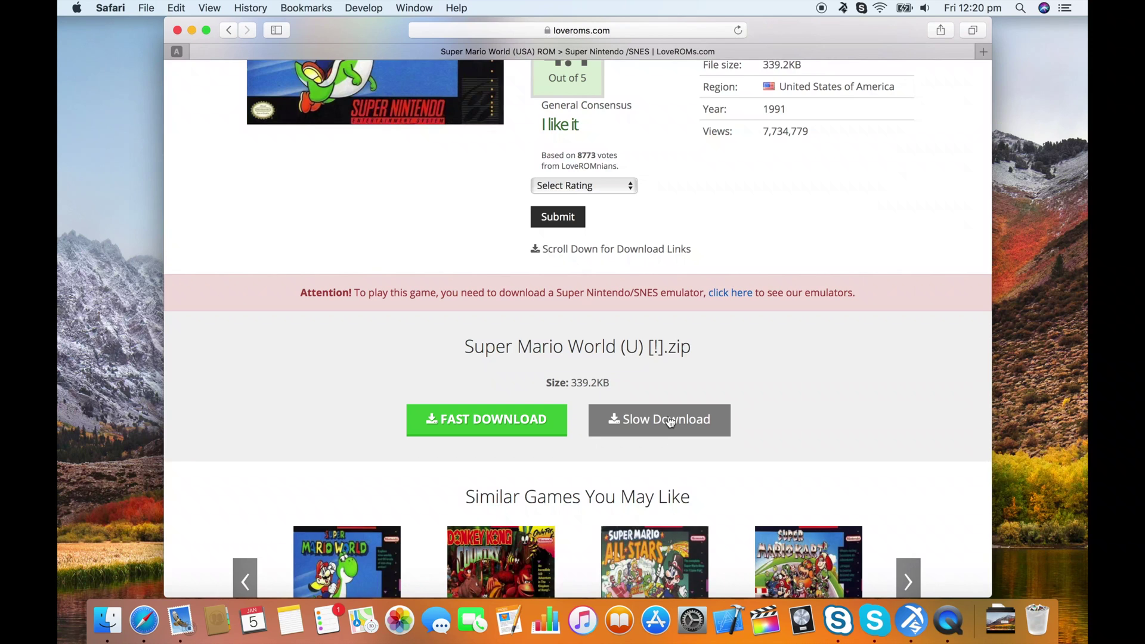
pyautogui.click(442, 428)
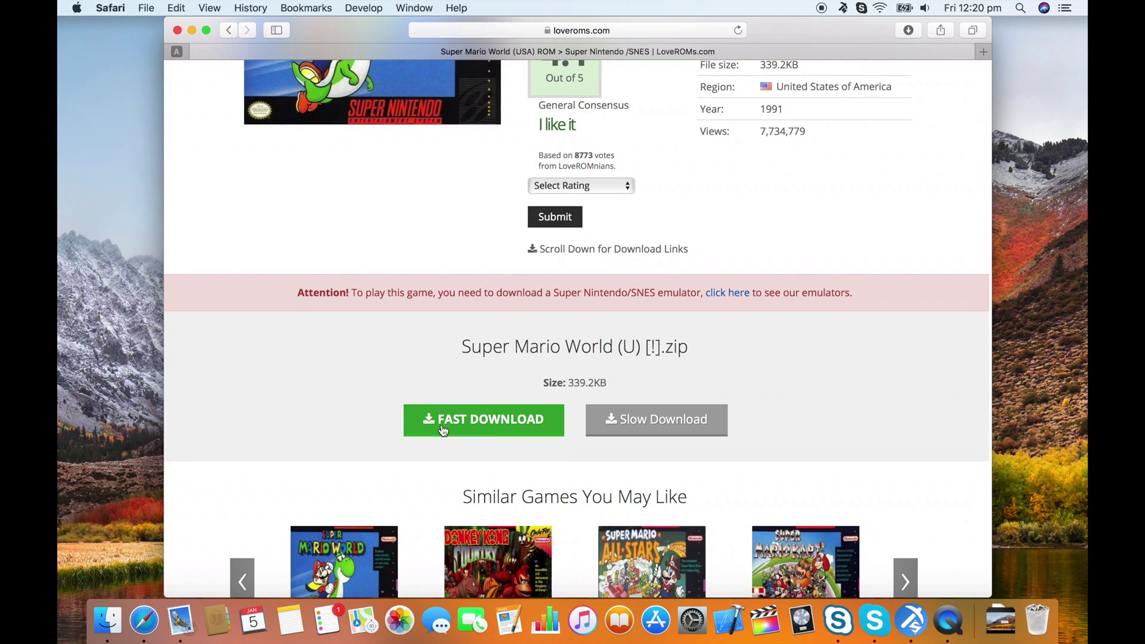